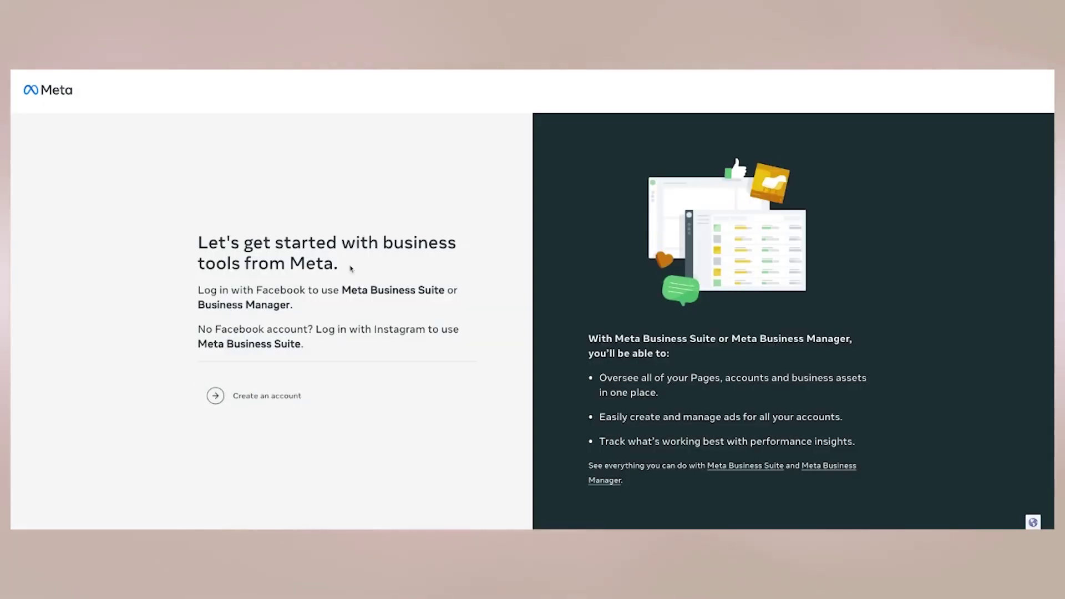
Review the business name and business email fields of the business account creation form, and close it without submitting
click(246, 397)
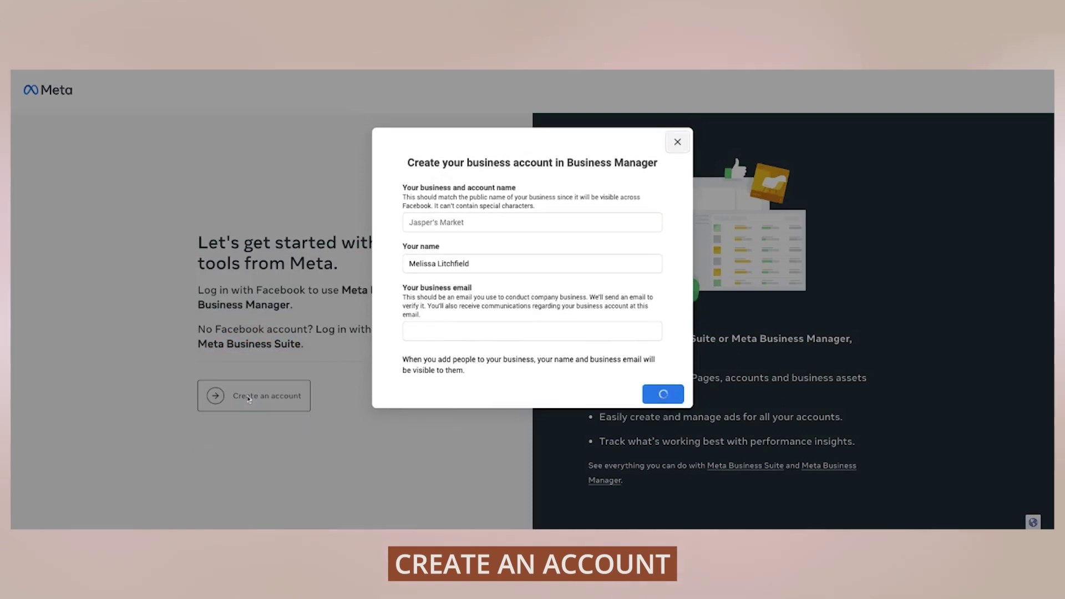
click(401, 224)
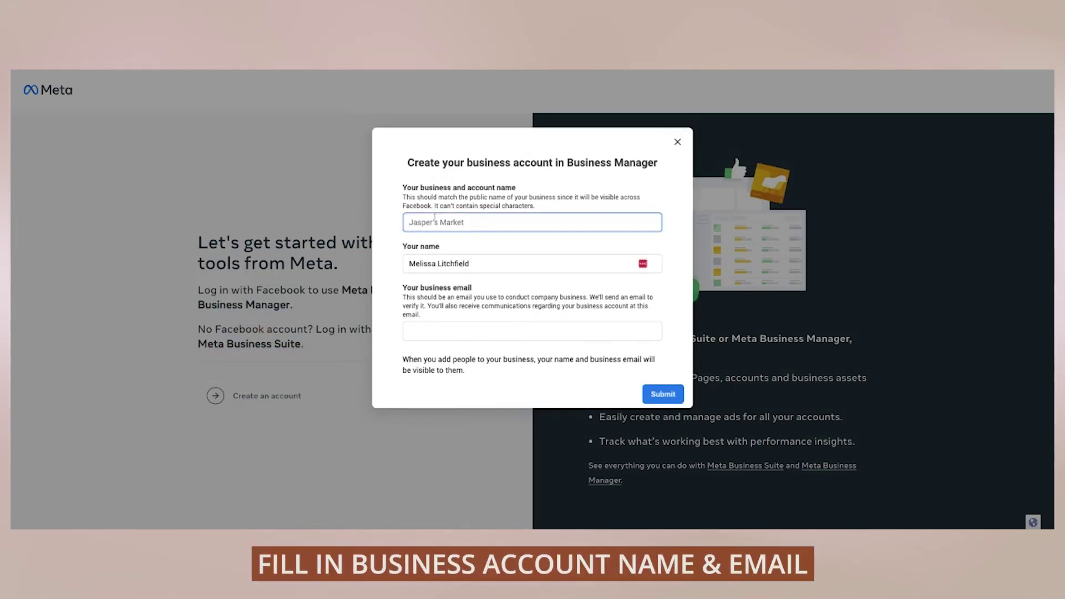
click(400, 284)
click(438, 334)
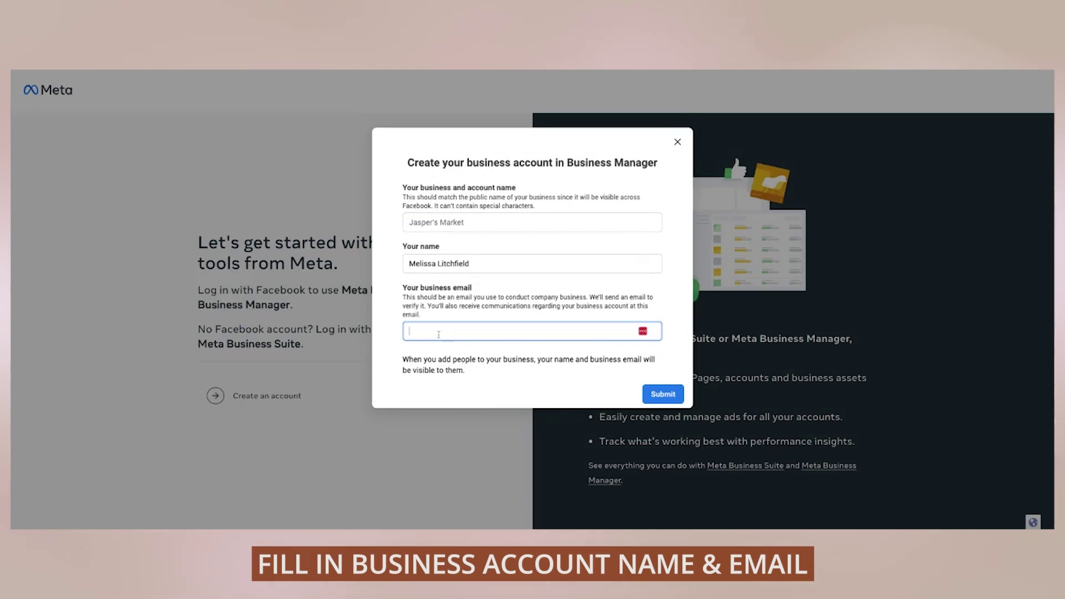
click(414, 374)
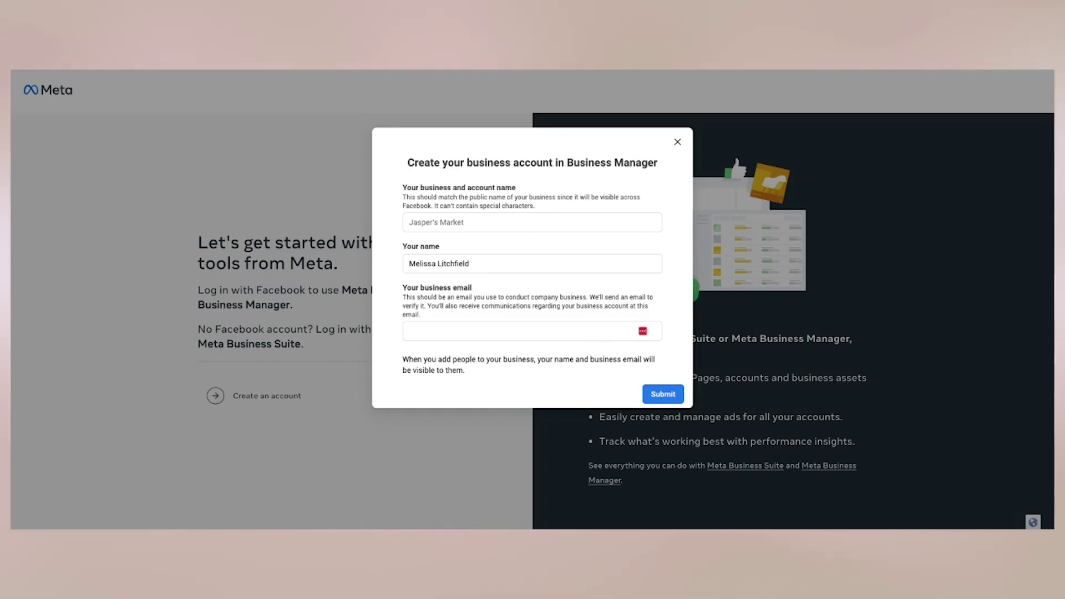
click(677, 143)
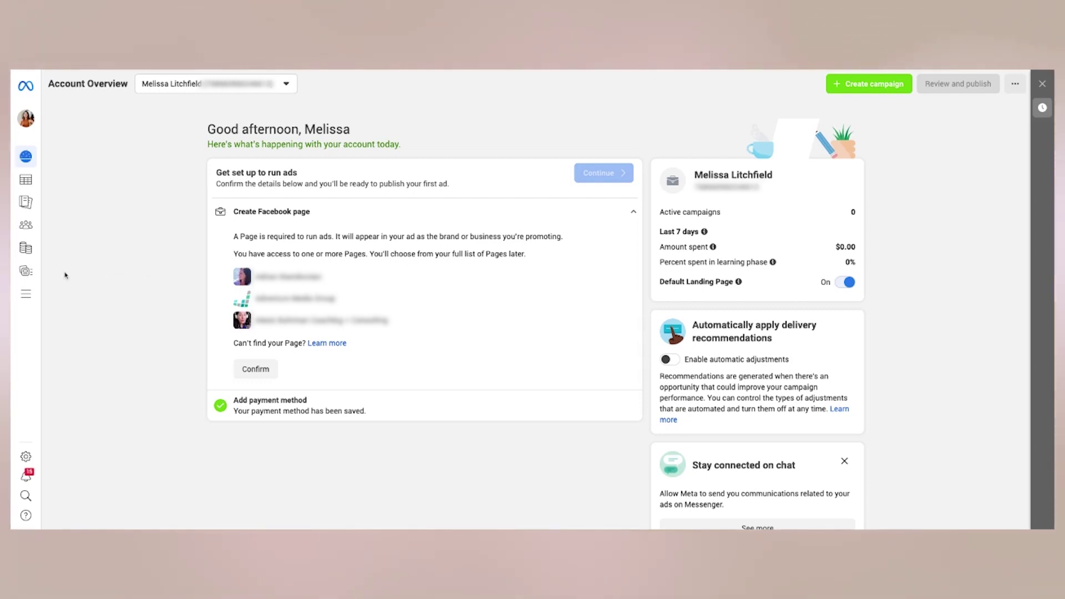
Open the business settings of the Litchfield Media business
mouse_move(36, 296)
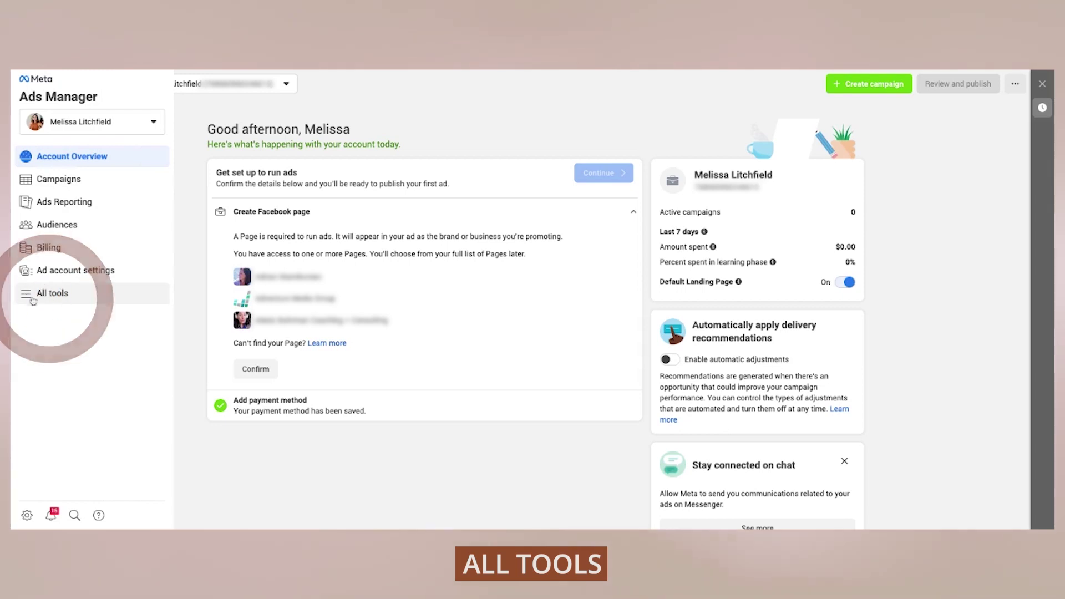
click(36, 295)
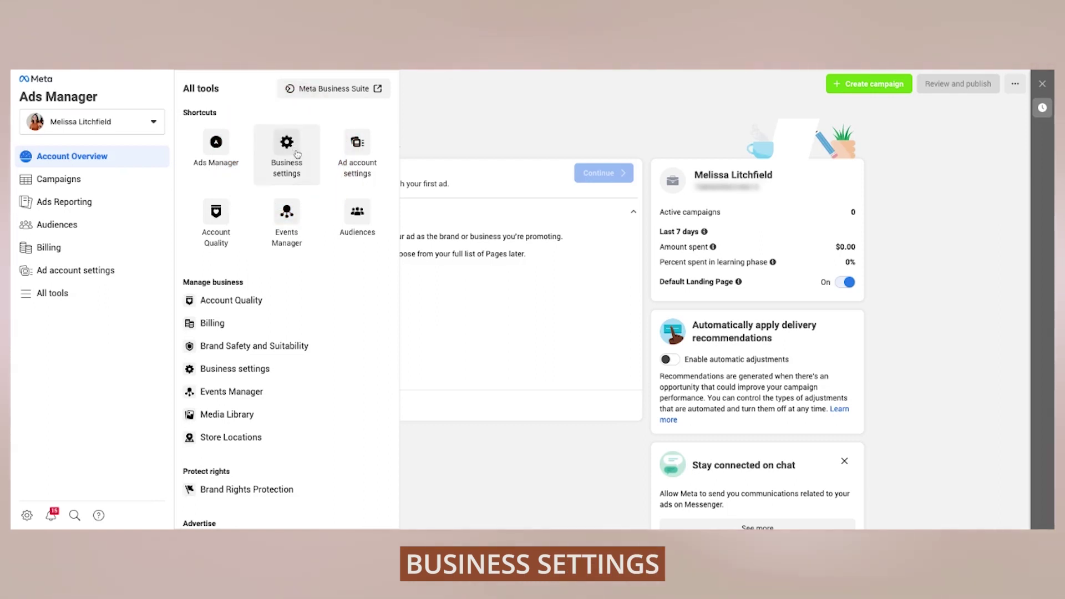
click(296, 156)
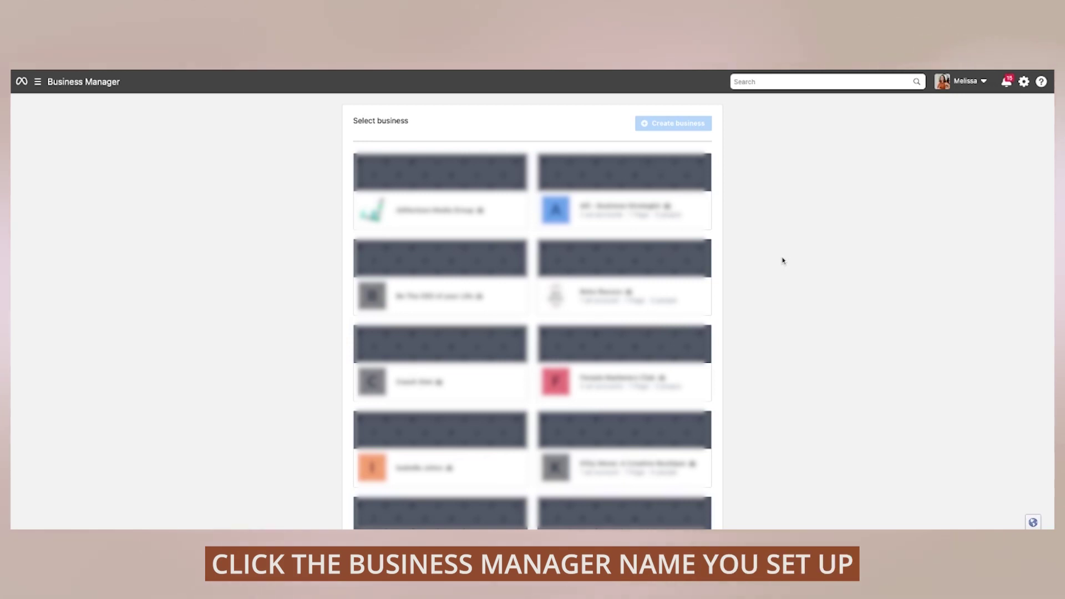
scroll(782, 259, down, 3)
scroll(594, 263, down, 4)
click(595, 263)
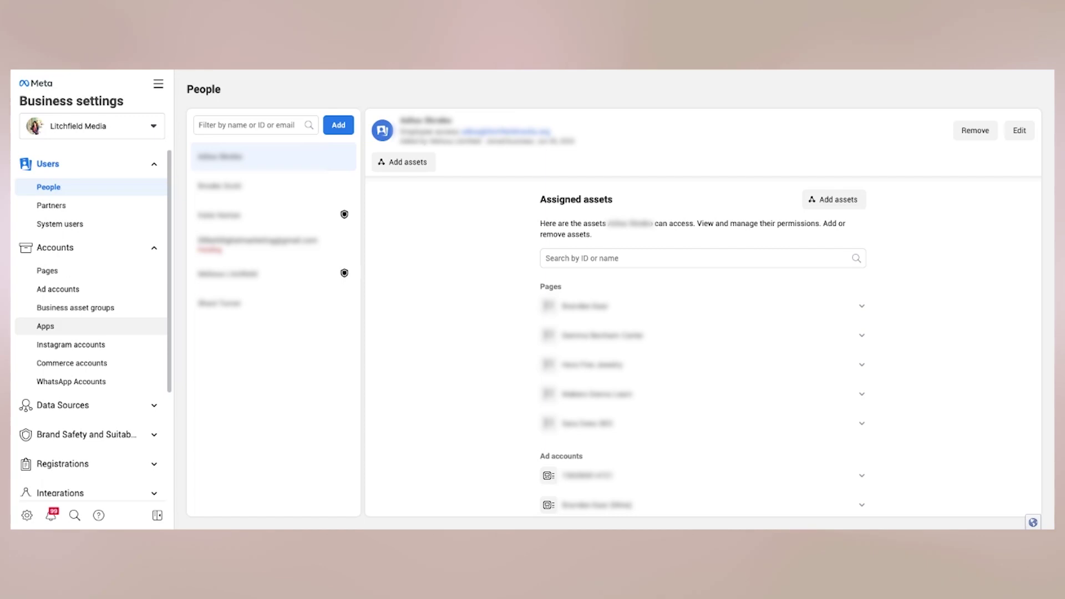
Review the business's people and partners, and inspect the people invitation form without sending an invitation
click(55, 187)
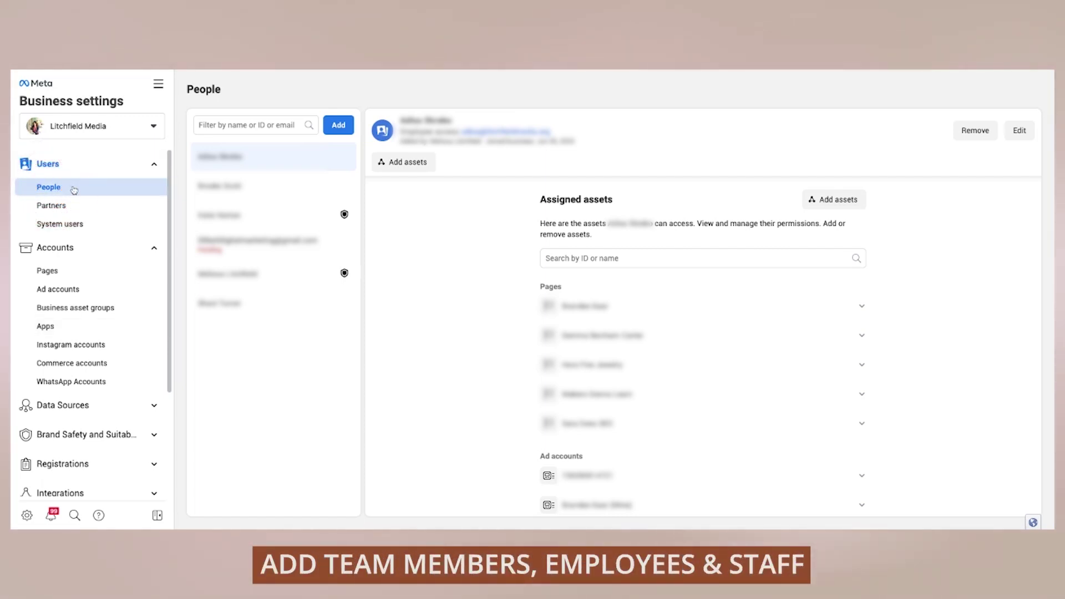
click(51, 205)
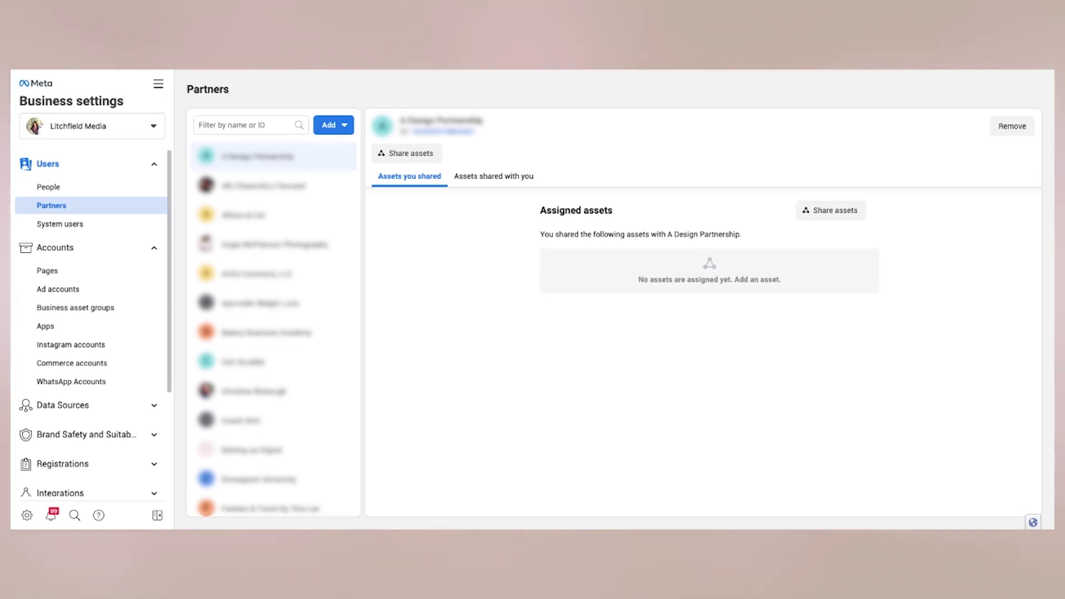
click(67, 188)
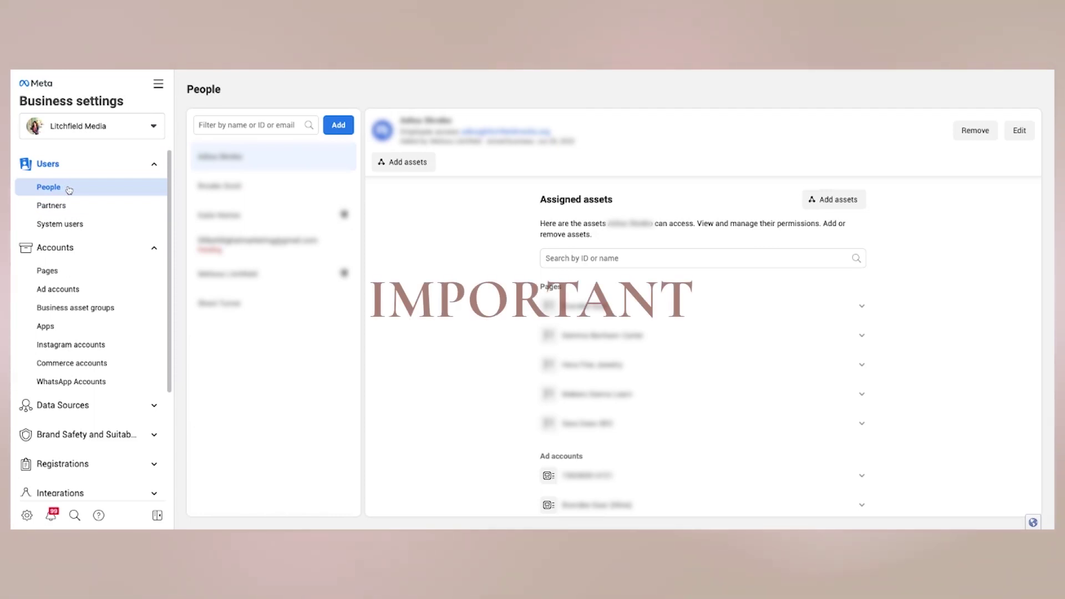
click(333, 126)
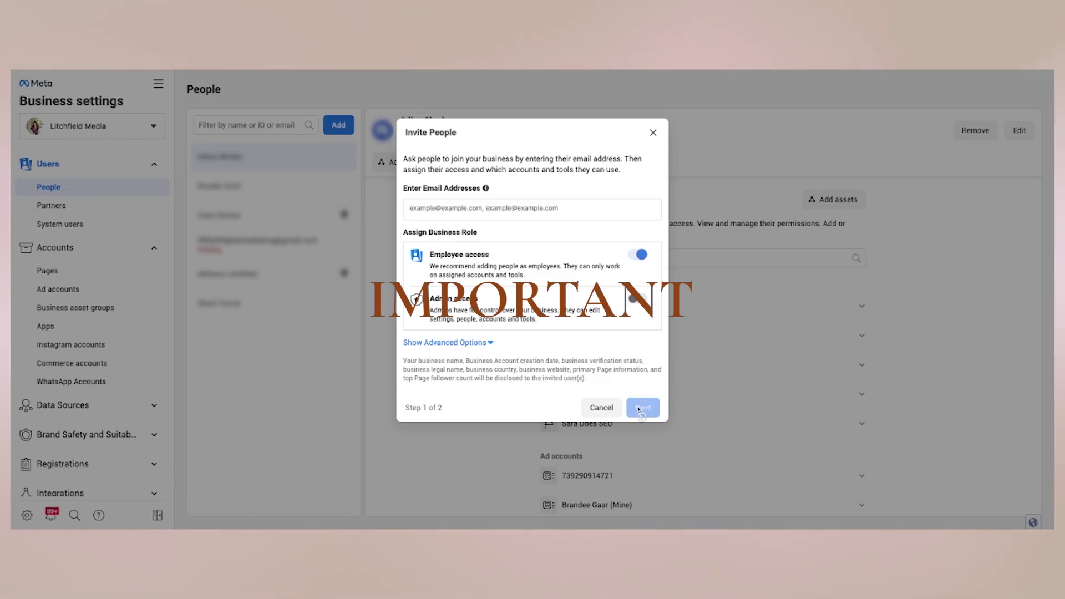
click(602, 407)
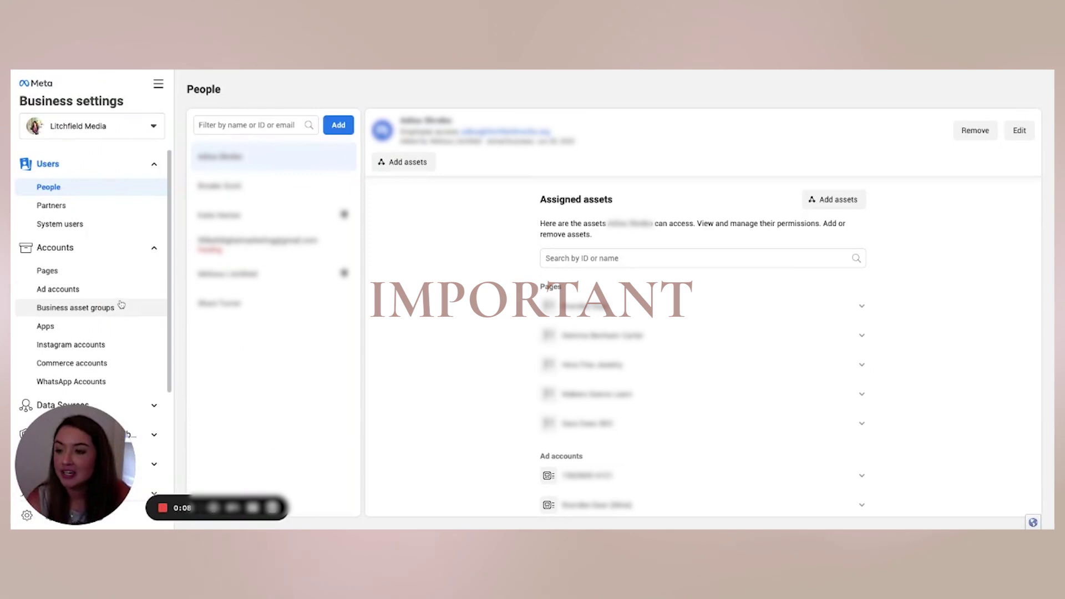
Try to add the existing Litchfield Media Facebook Page to the business, and close the dialog
click(62, 273)
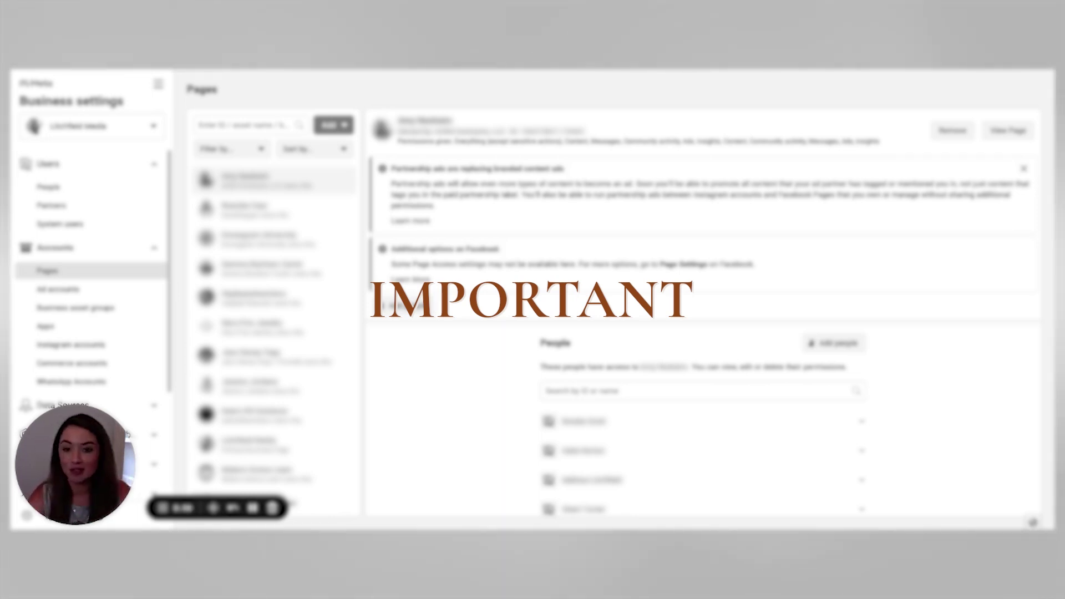
click(331, 125)
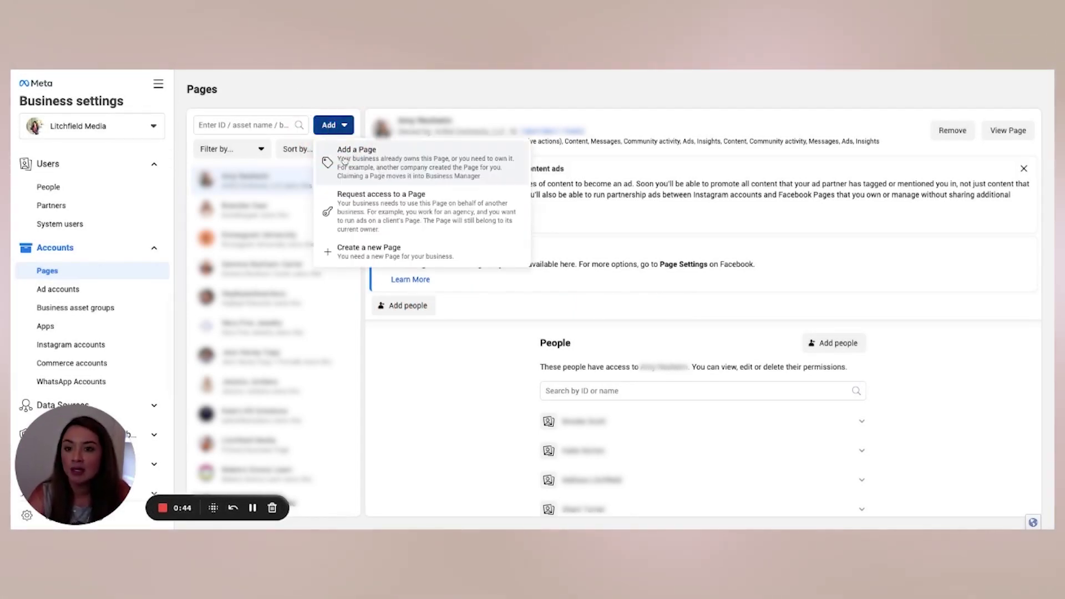
click(356, 156)
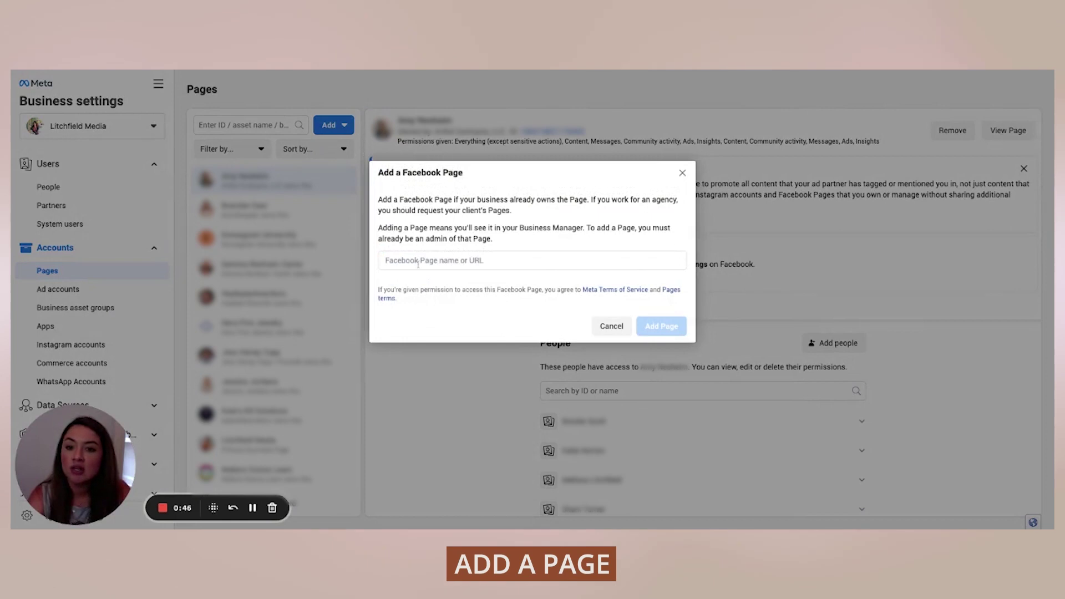
click(418, 263)
text(l)
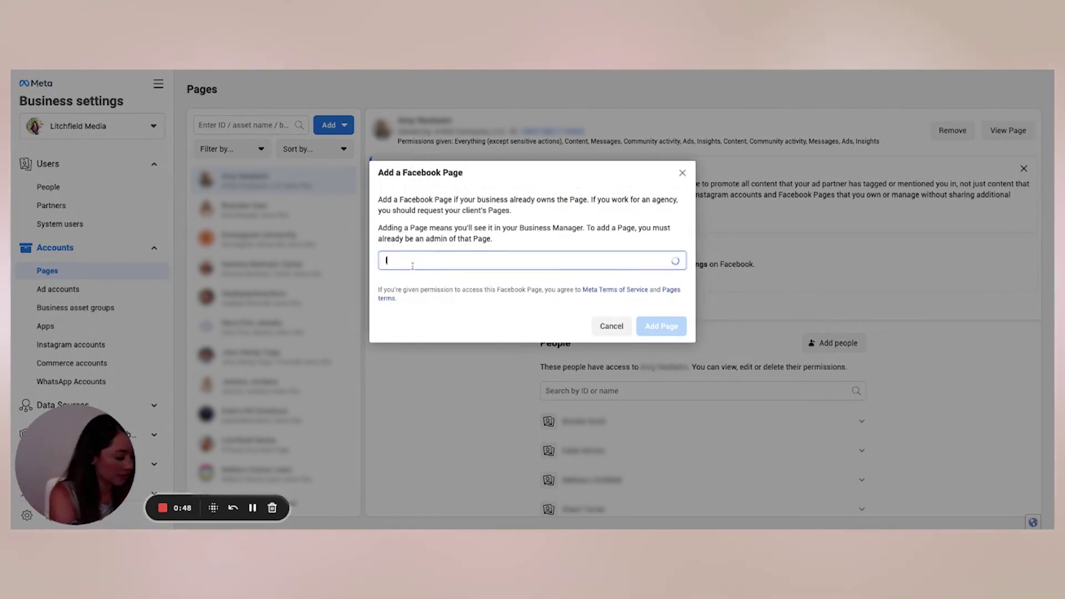
text(itchfield media)
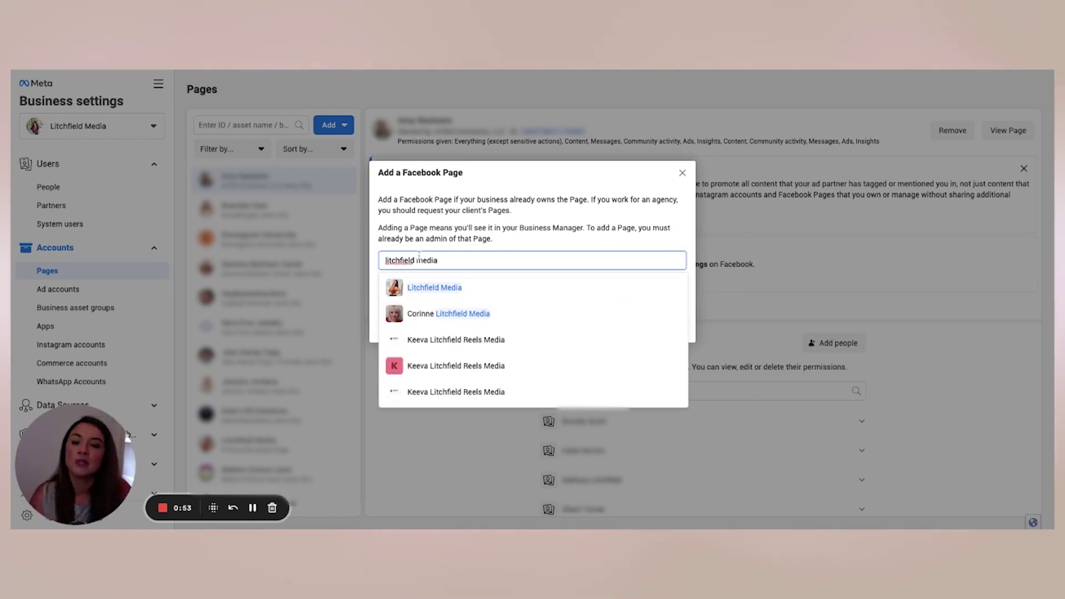
click(478, 286)
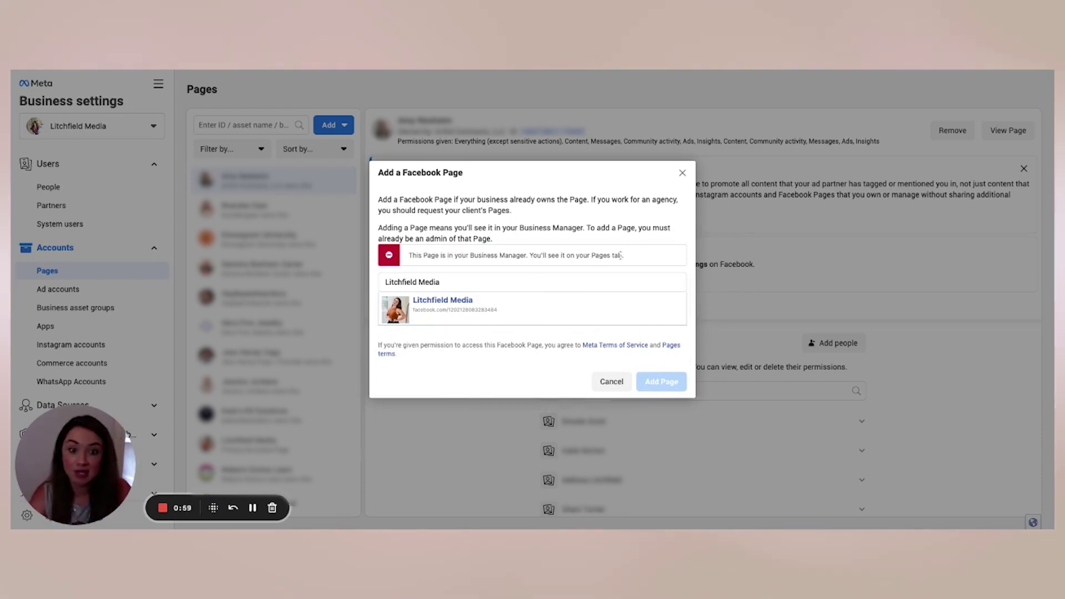
click(683, 174)
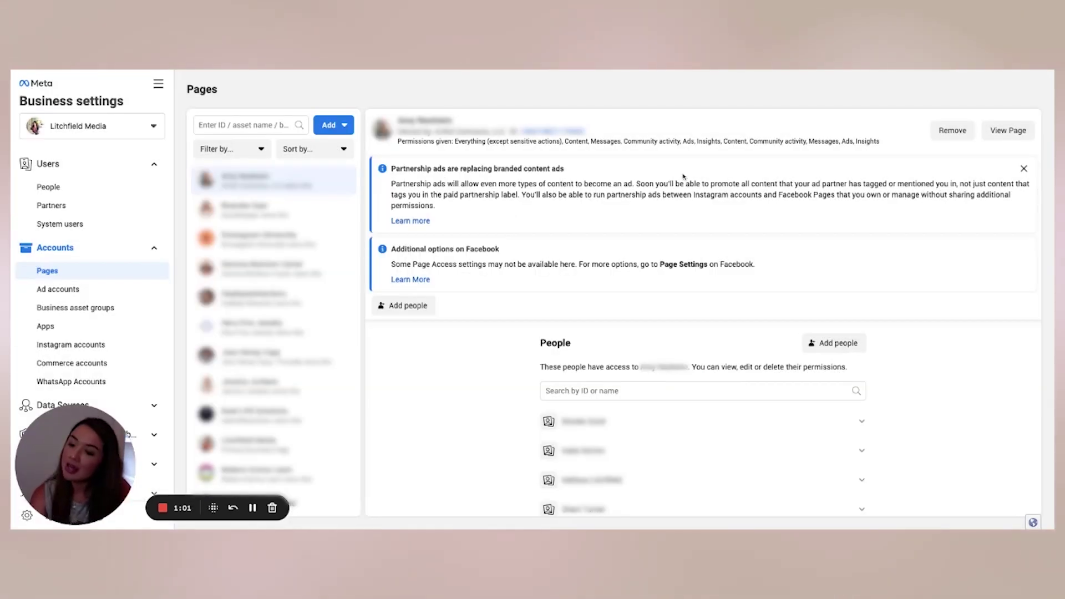
Inspect the form for creating a new ad account in the business, and close it without creating one
click(48, 289)
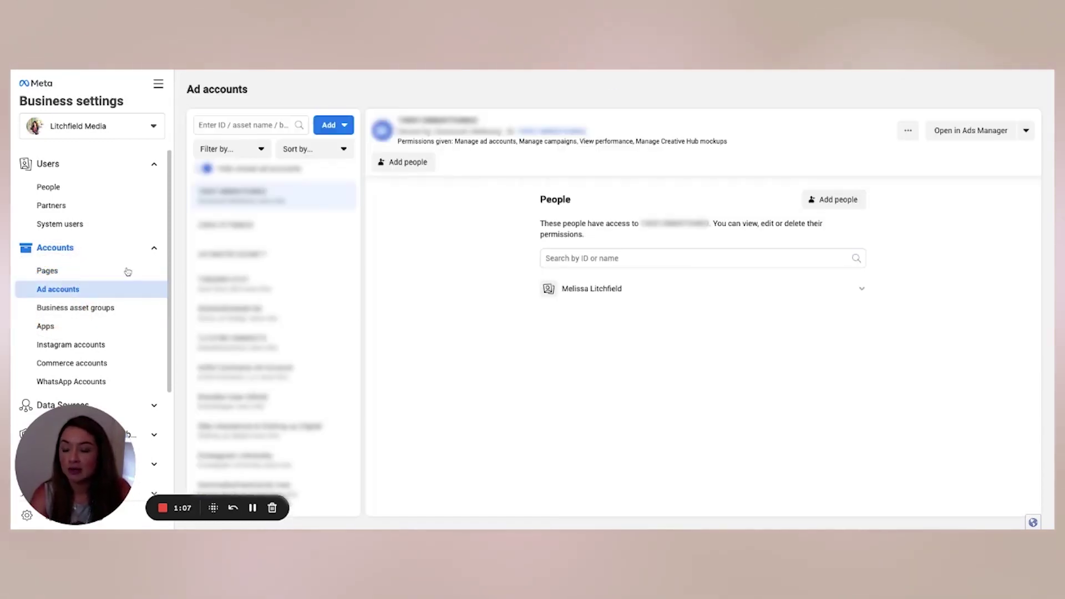
click(328, 126)
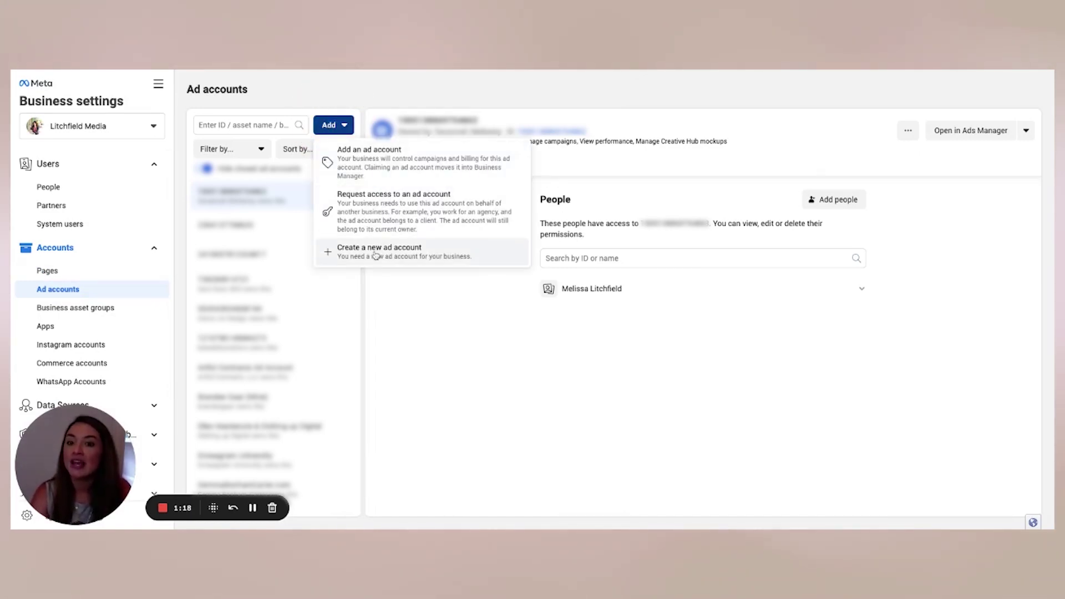
click(355, 252)
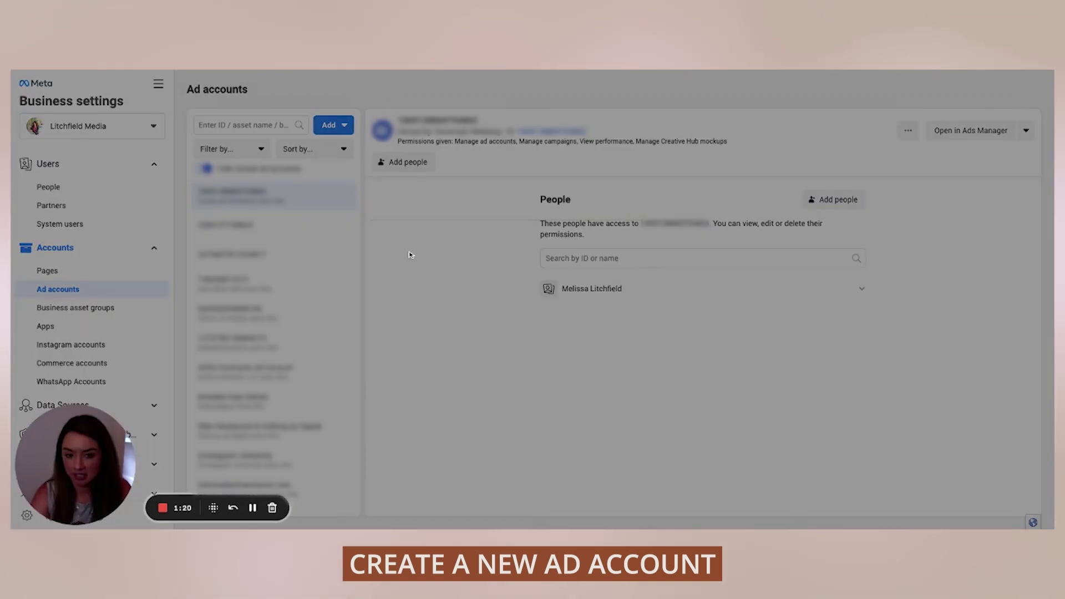
click(402, 320)
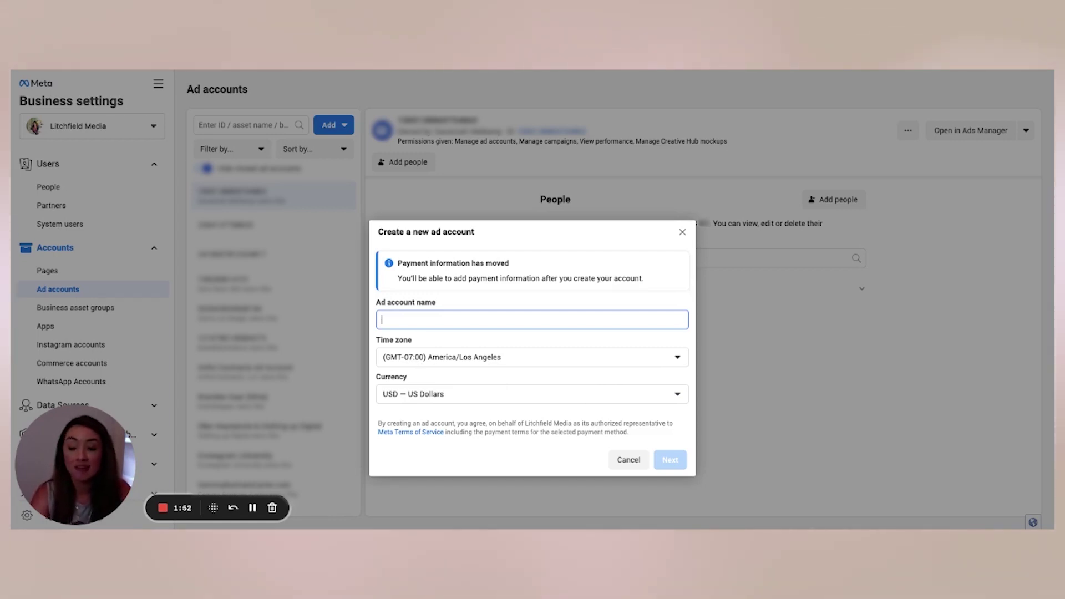
click(683, 233)
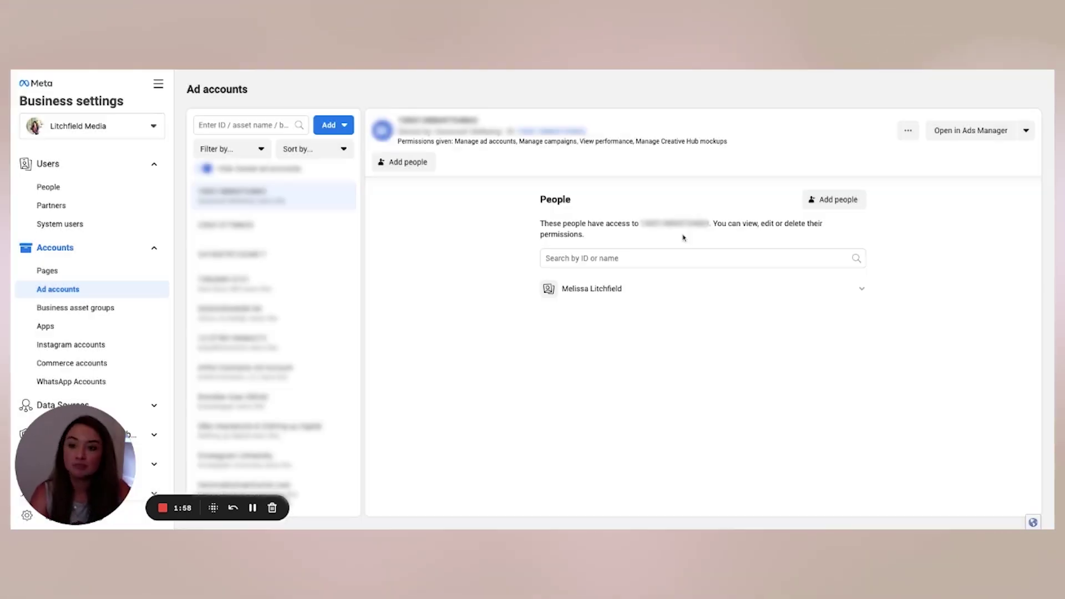
click(334, 125)
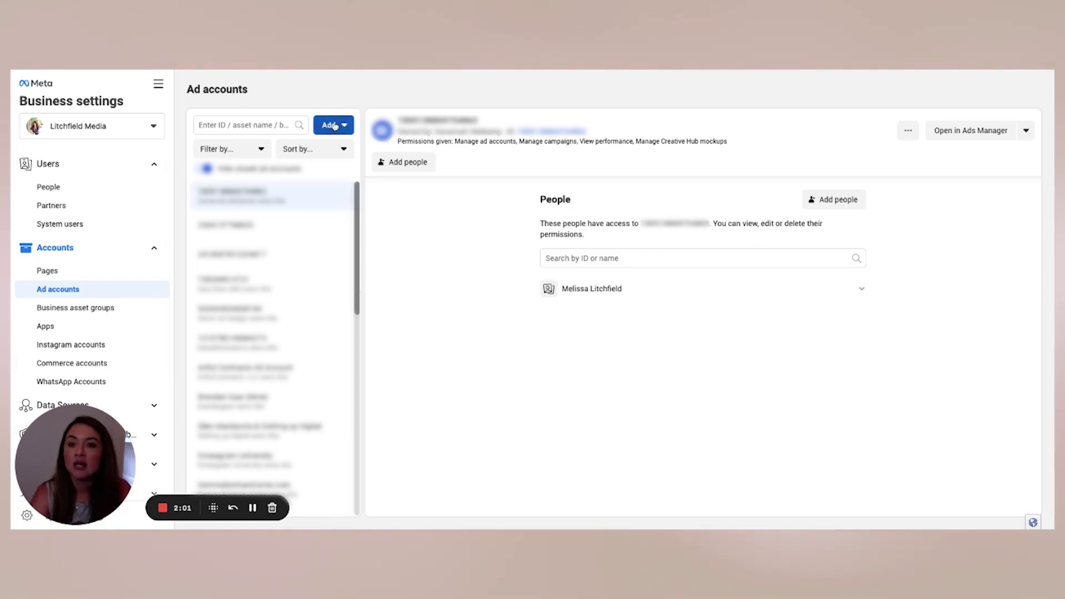
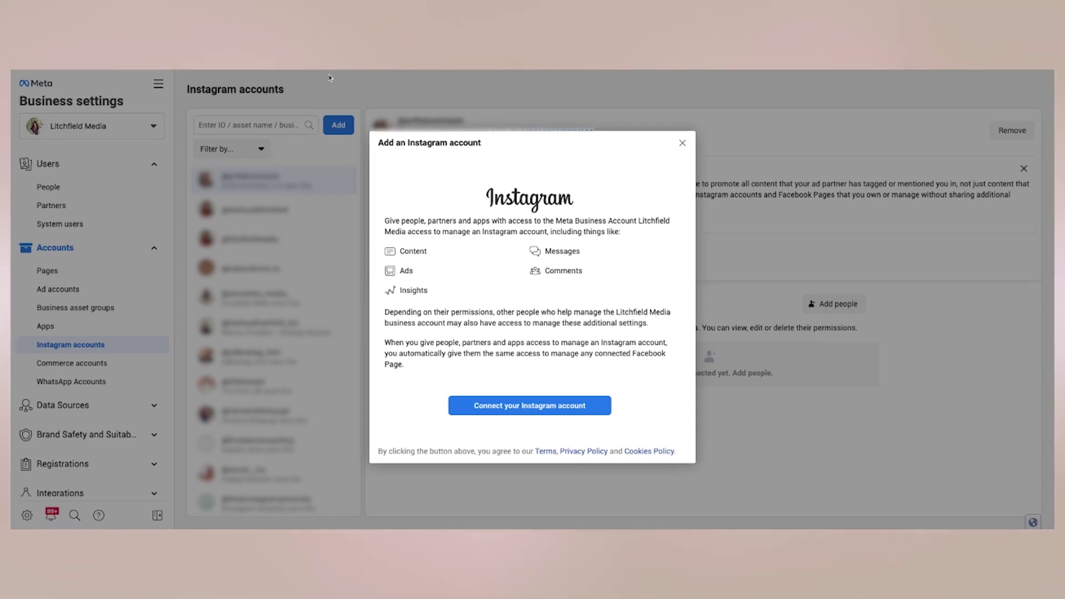
click(683, 143)
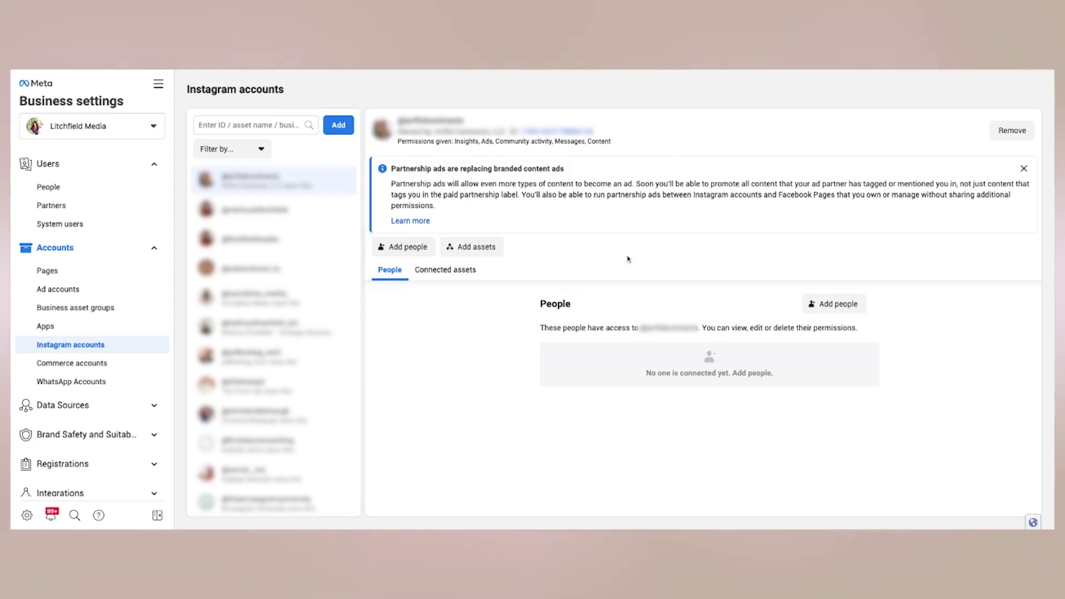
click(227, 240)
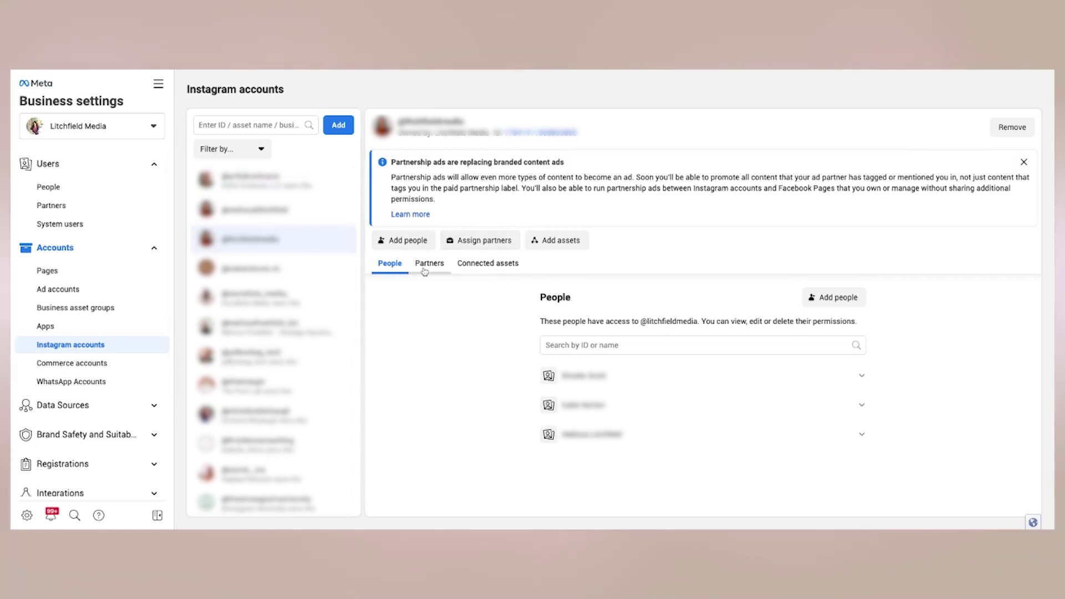
click(473, 246)
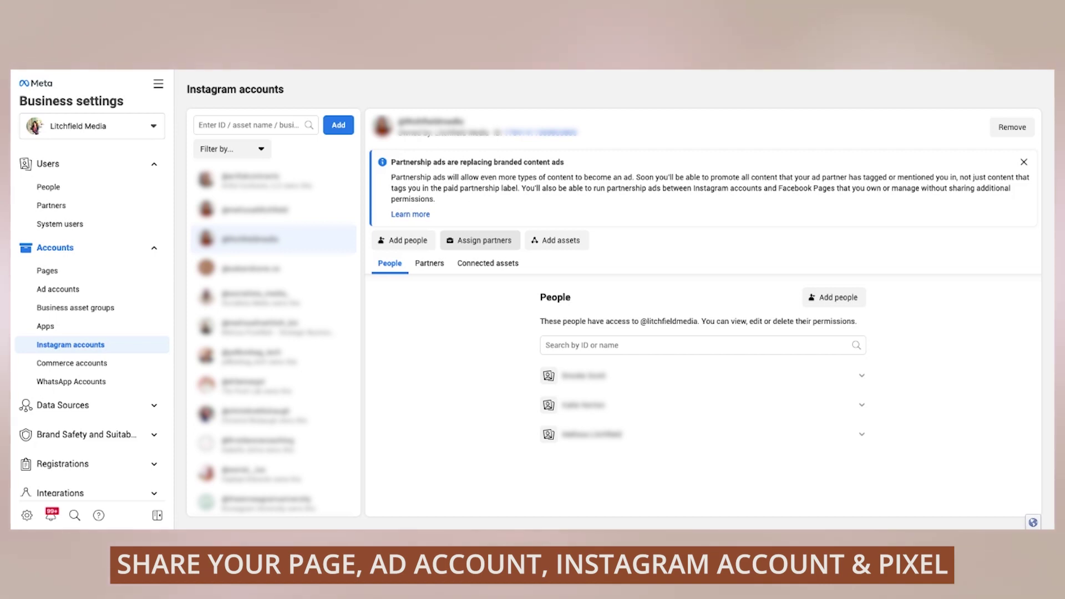
click(556, 248)
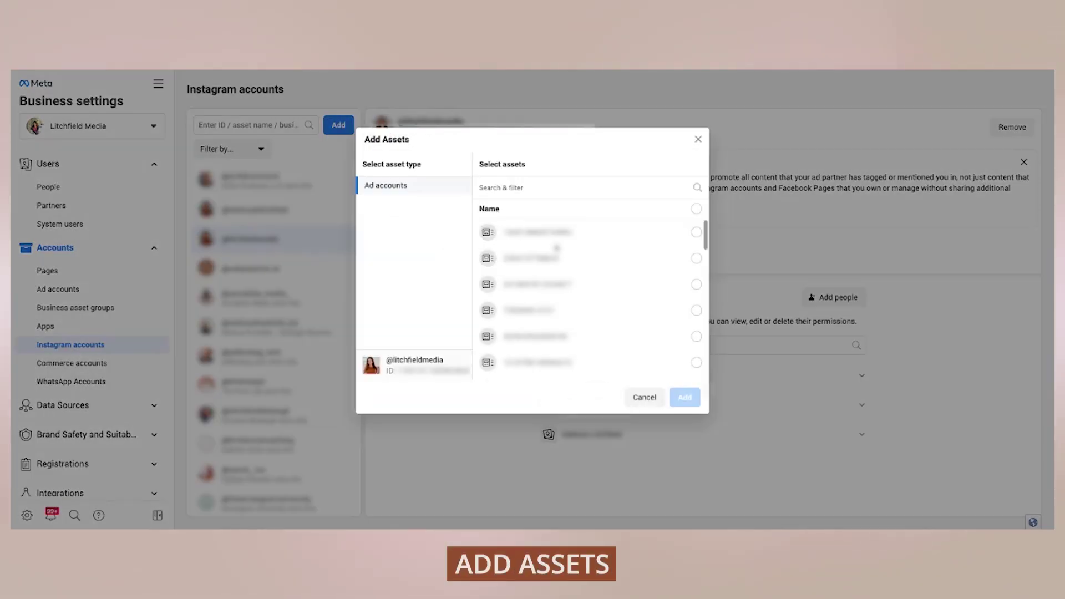
scroll(586, 310, down, 1)
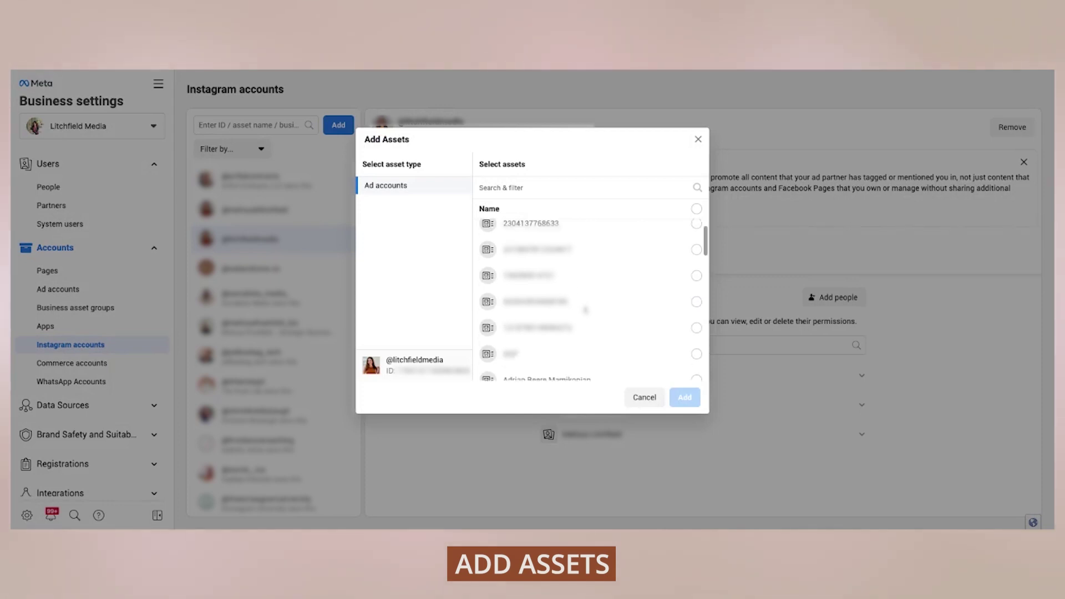
scroll(586, 310, down, 3)
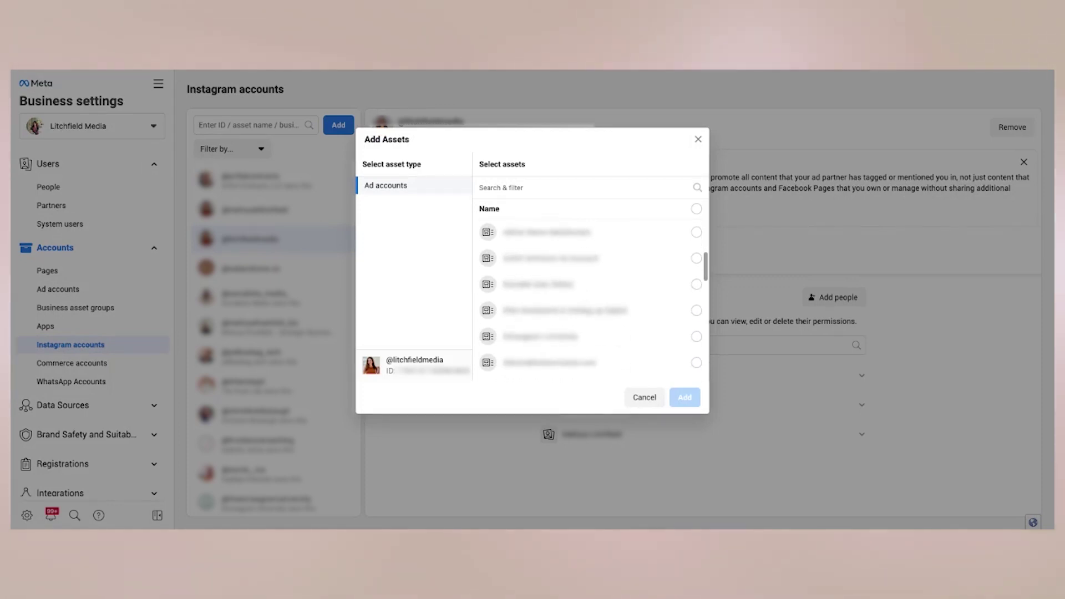
click(698, 139)
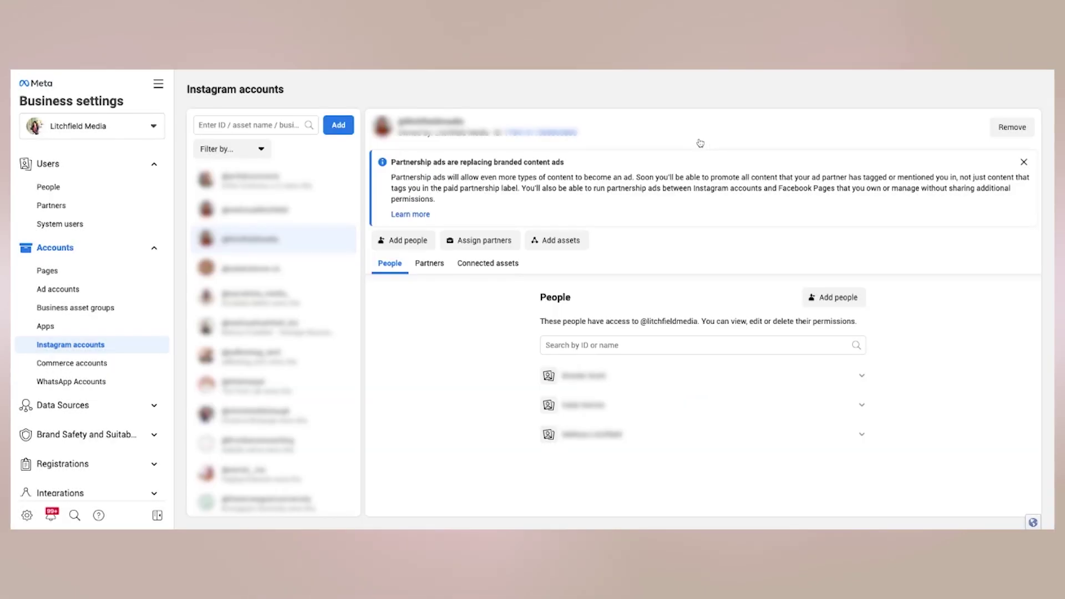
Inspect the form for sharing the second listed ad account with a partner by business ID, and close it without assigning
click(56, 289)
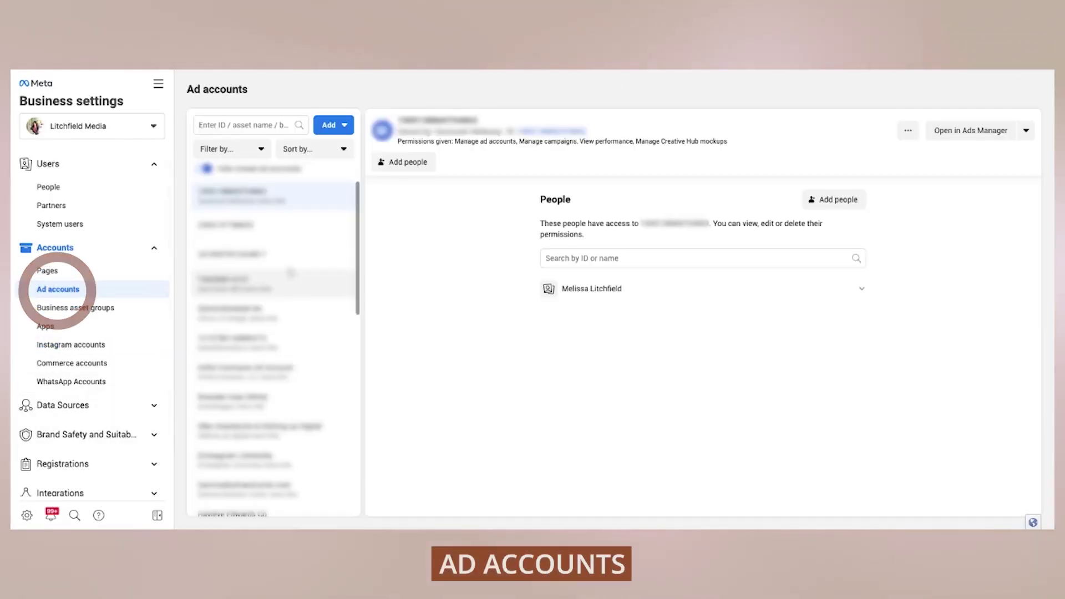
click(281, 240)
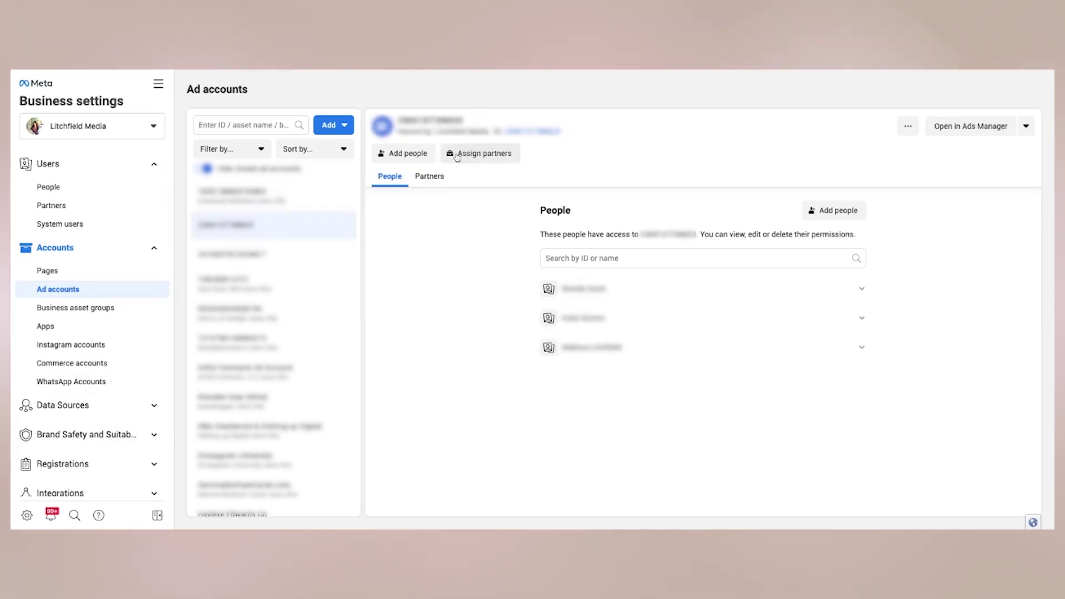
click(488, 159)
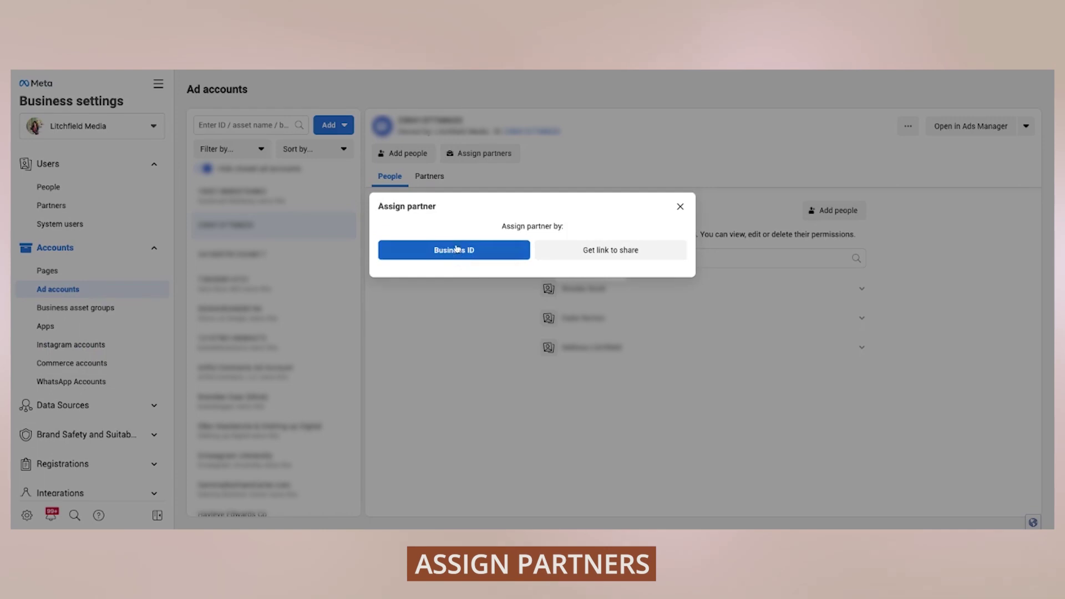
click(454, 251)
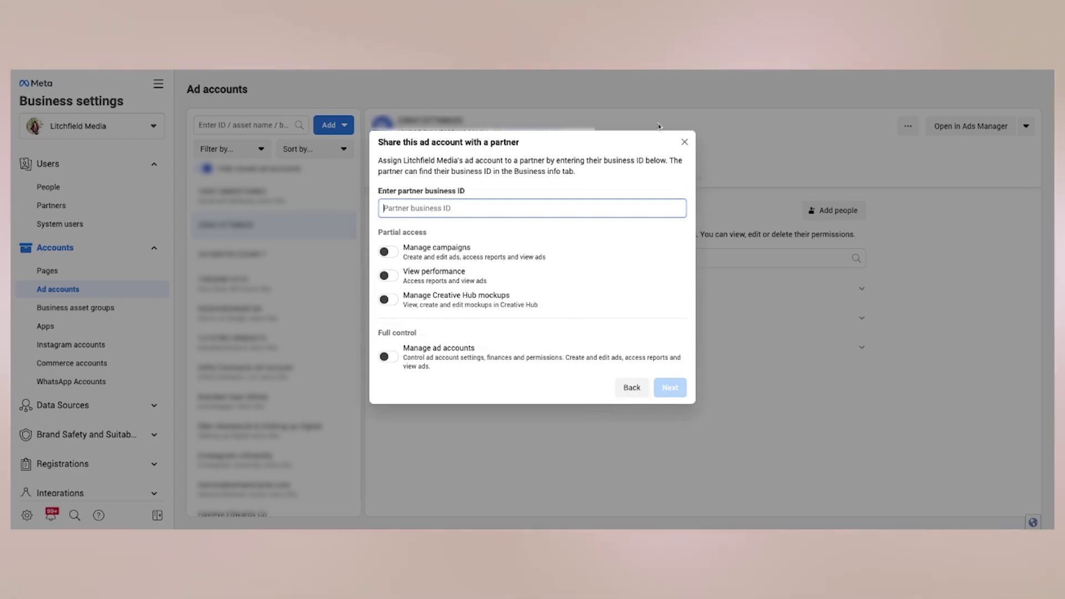
click(685, 143)
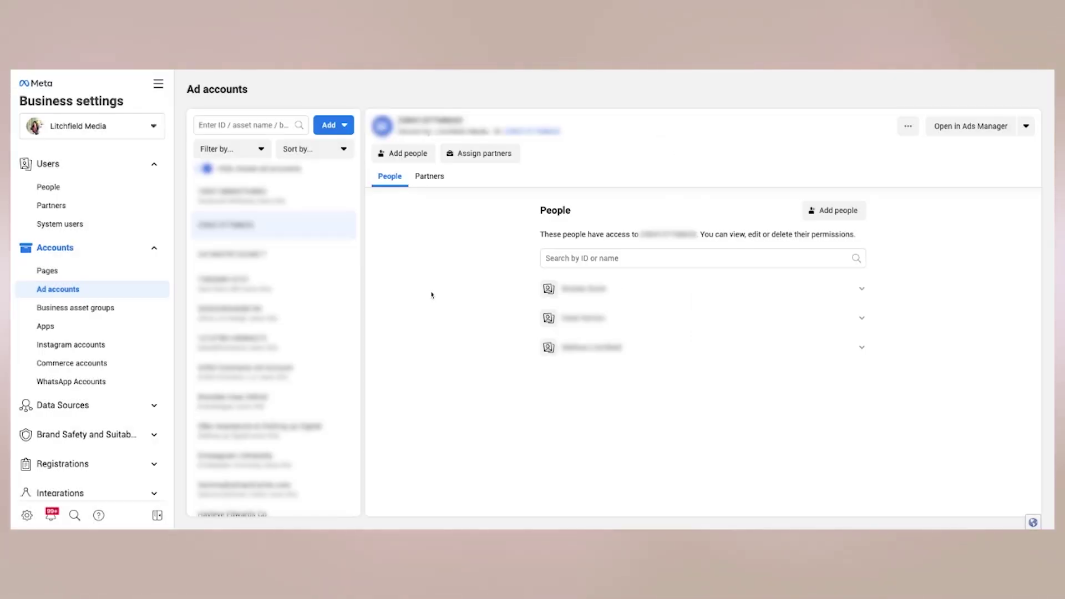
Try to share the Litchfield Media Page with a partner by business ID with Ads and Insights access, and close the dialog
click(50, 270)
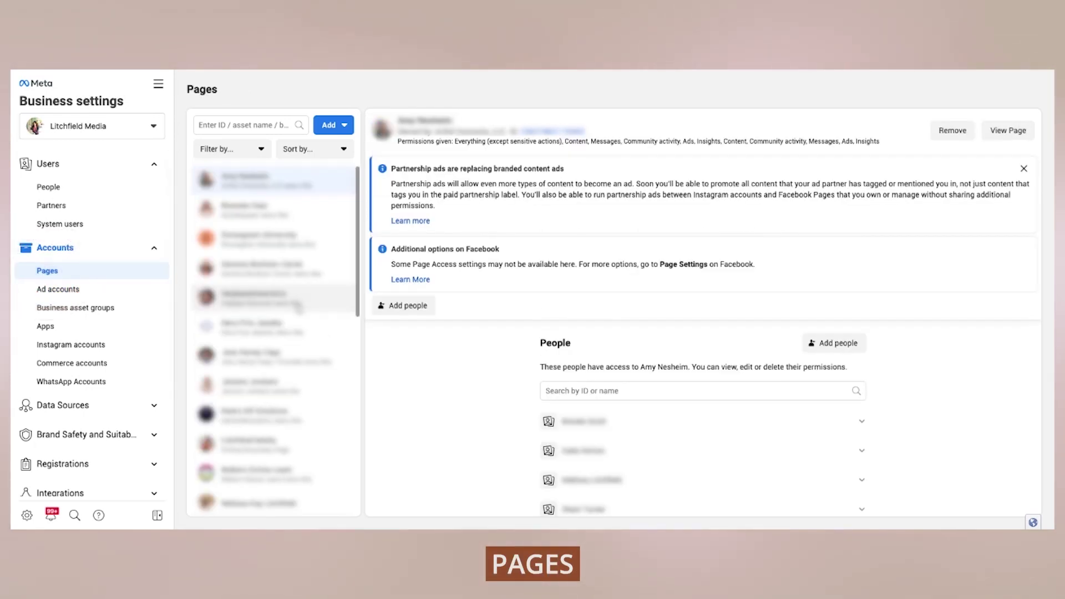
scroll(278, 338, down, 2)
click(268, 373)
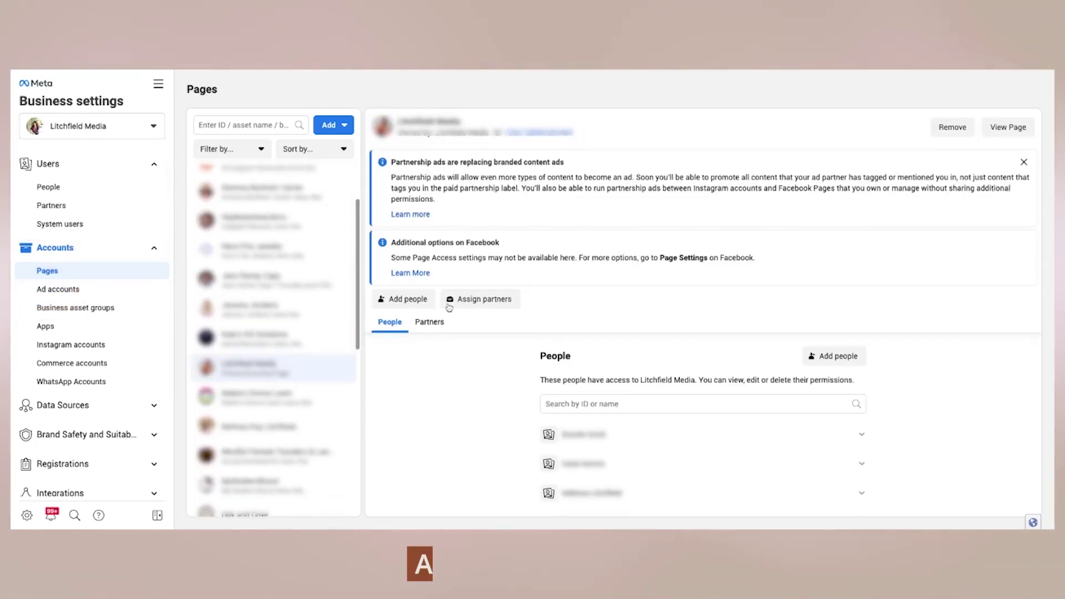
click(480, 300)
click(454, 250)
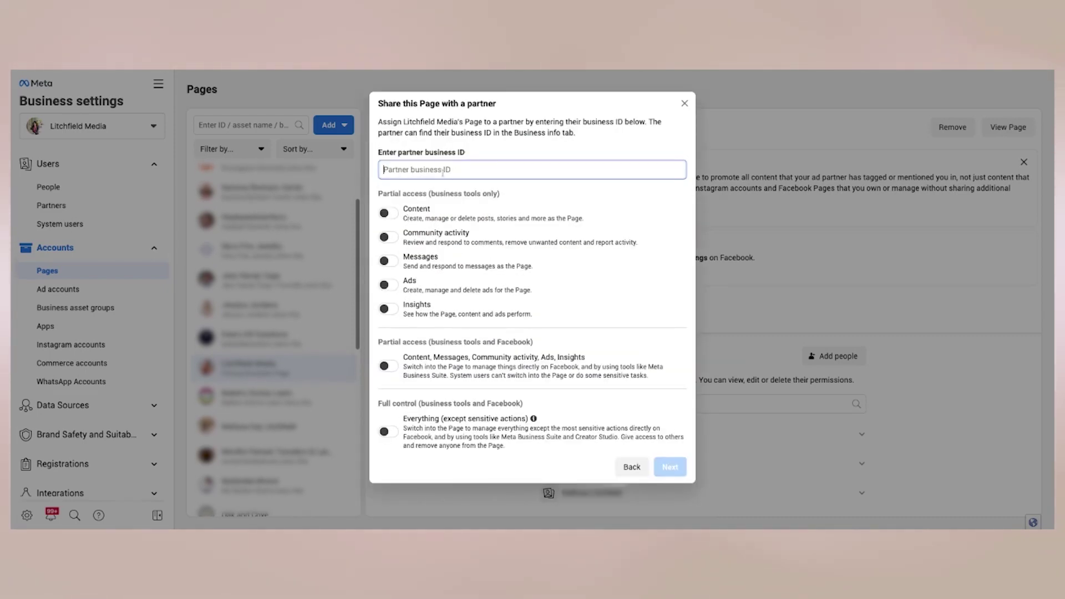
click(386, 285)
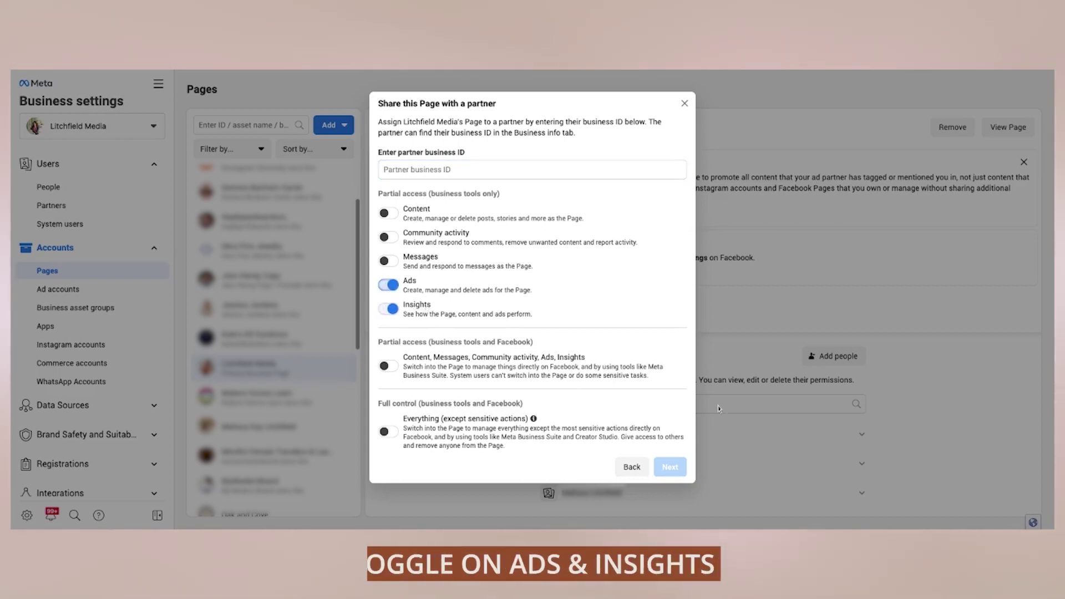
click(671, 469)
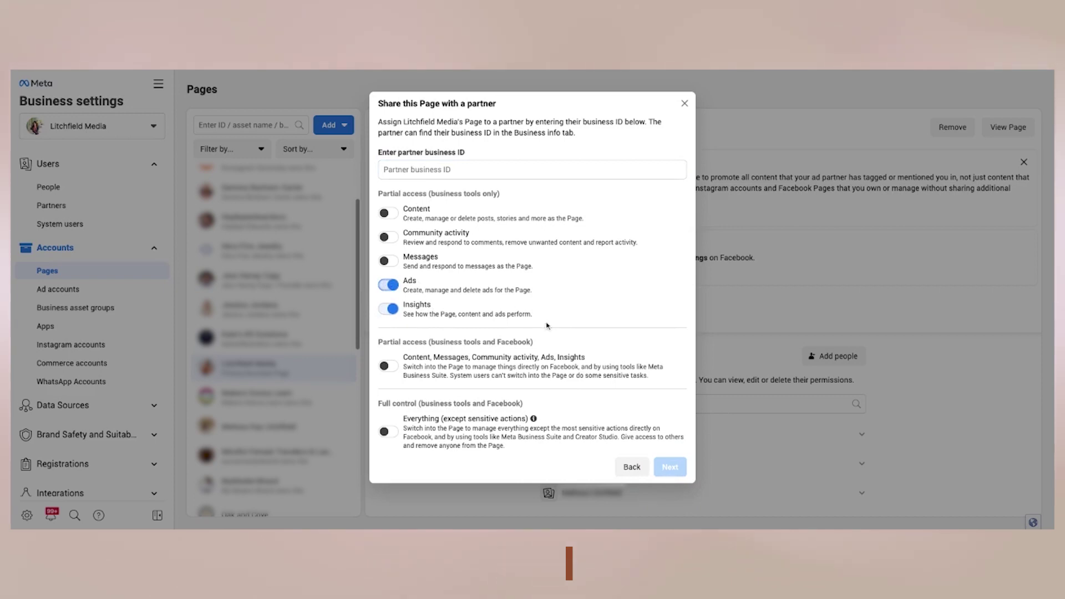
click(684, 103)
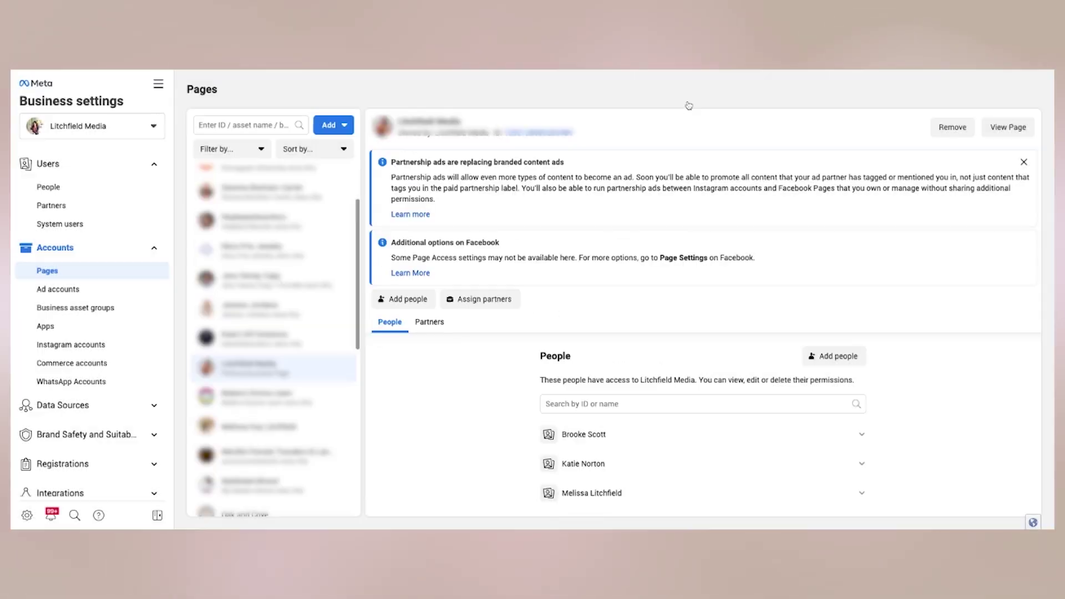
Inspect the people and access levels that can be assigned to the selected ad account, and close without assigning anyone
click(58, 296)
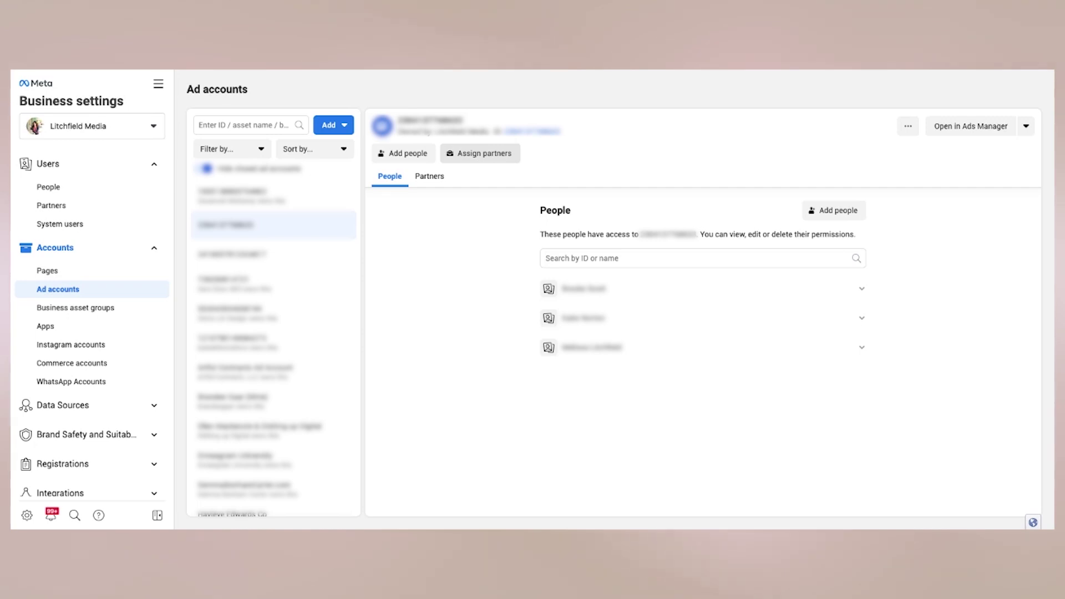
click(405, 154)
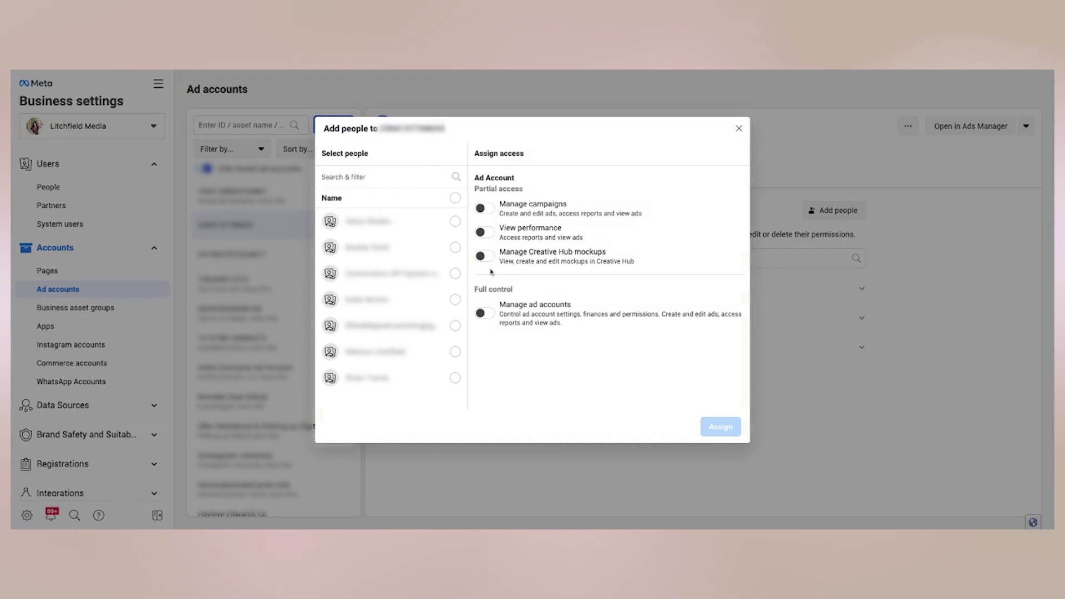
click(739, 129)
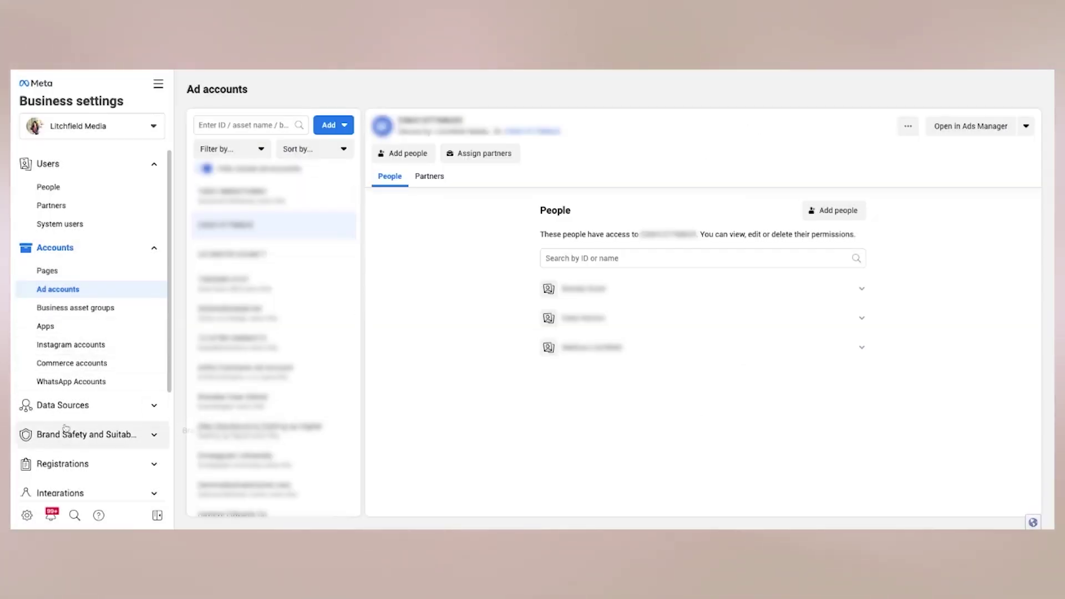
Expand Data Sources and view the business's pixels
click(39, 405)
scroll(52, 341, down, 2)
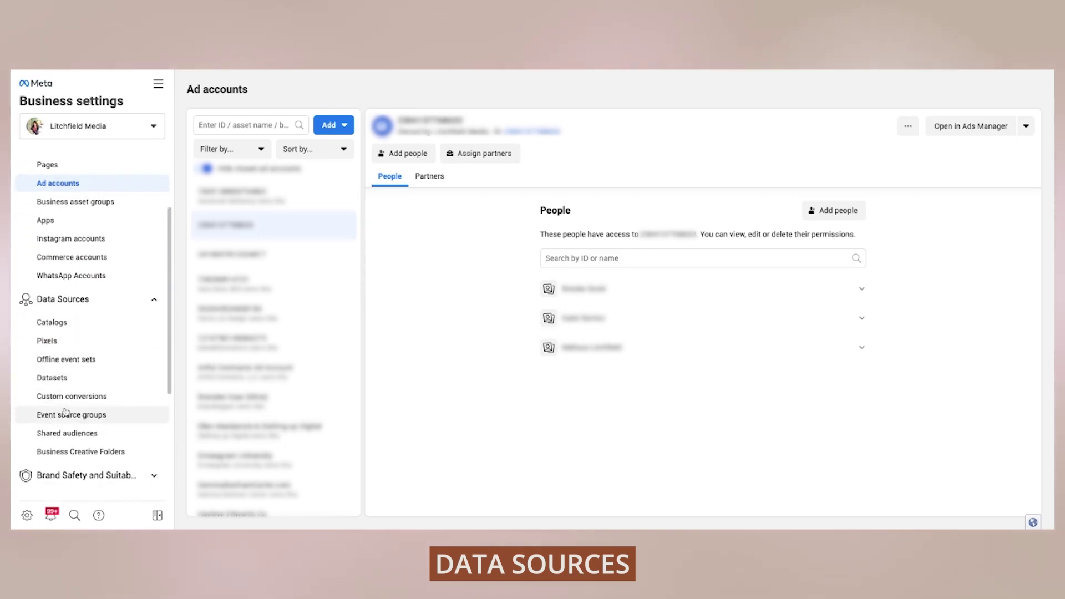
click(49, 341)
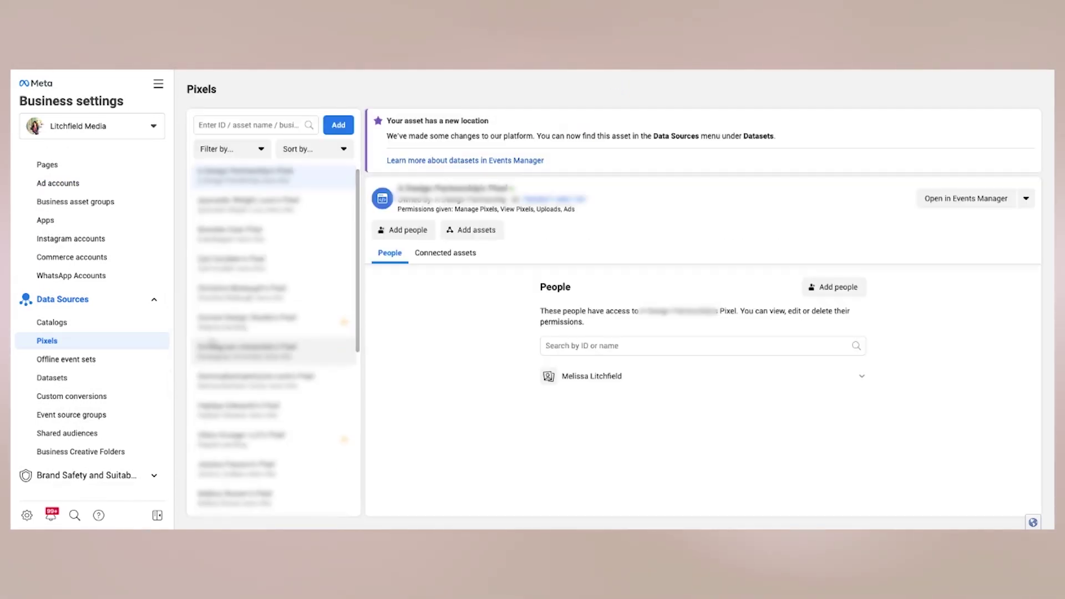
scroll(212, 344, down, 5)
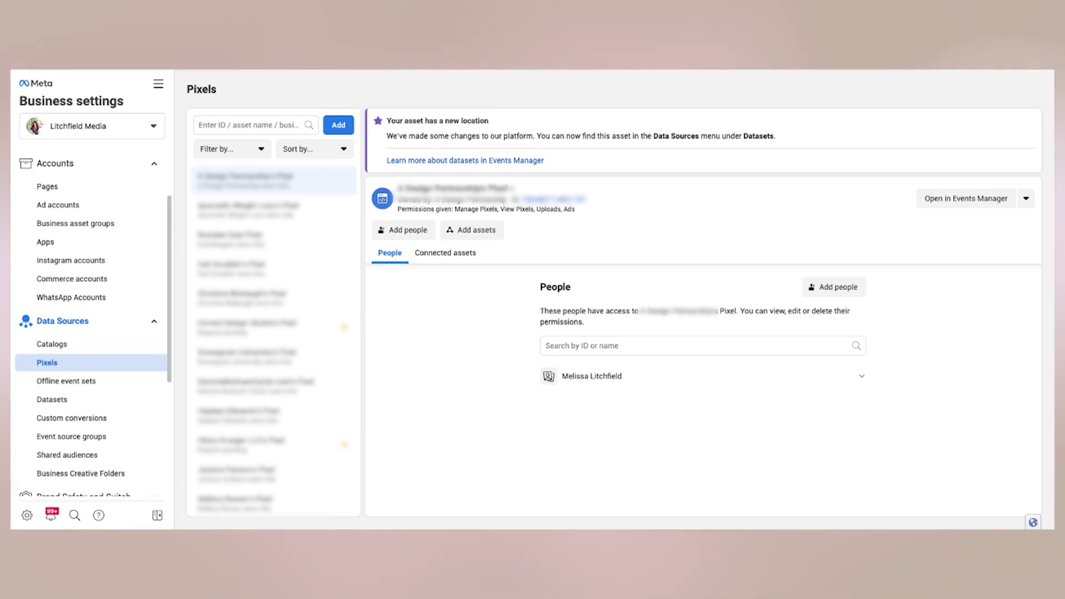
Locate Billing & payments in business settings and reveal the payment methods option for the selected ad account
scroll(92, 370, down, 5)
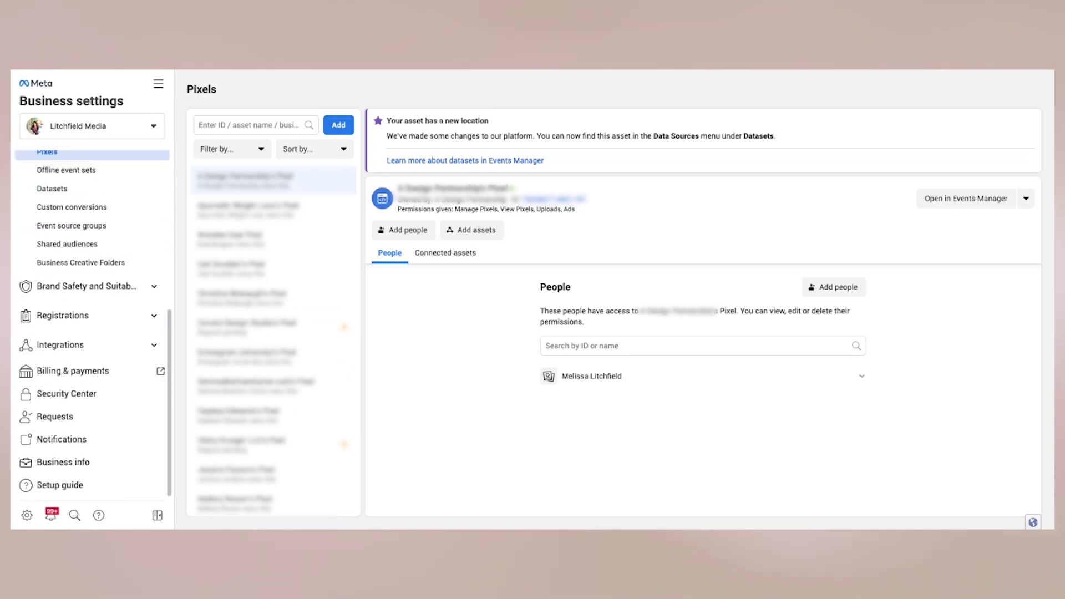
click(68, 376)
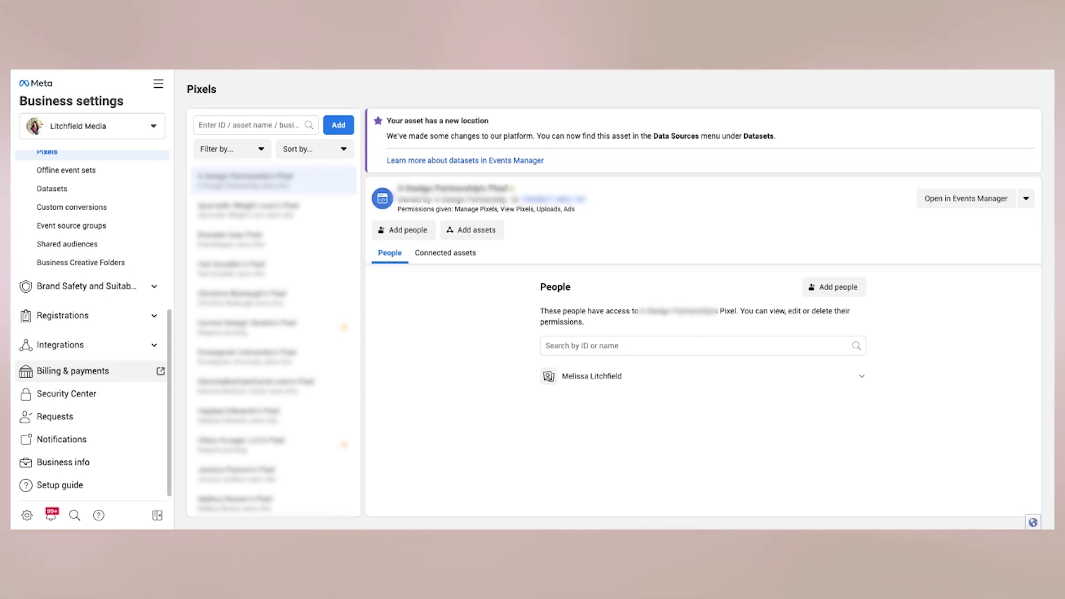
scroll(80, 252, up, 6)
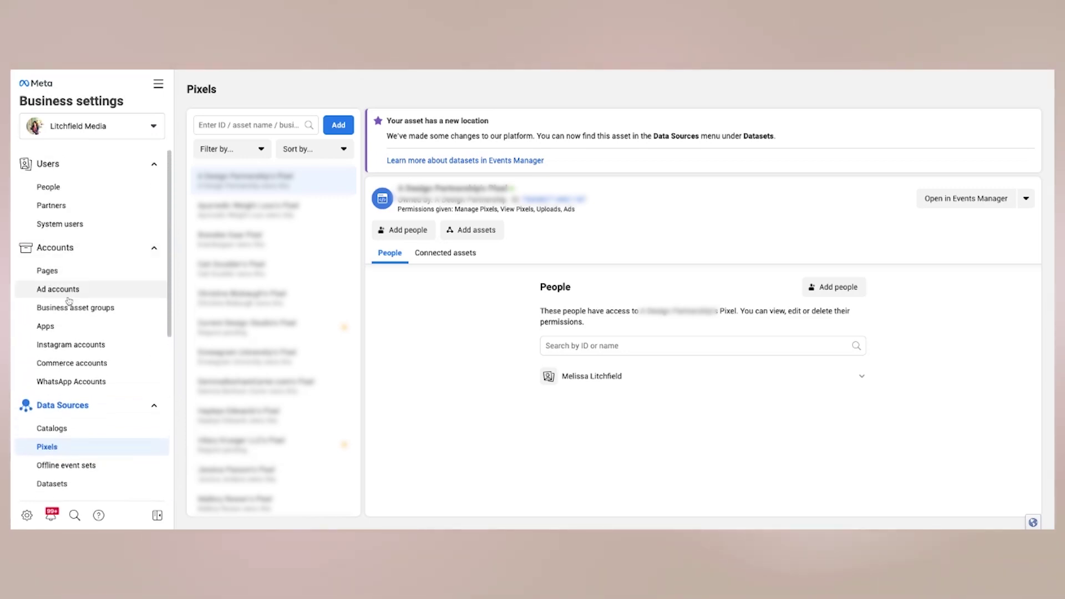
click(56, 289)
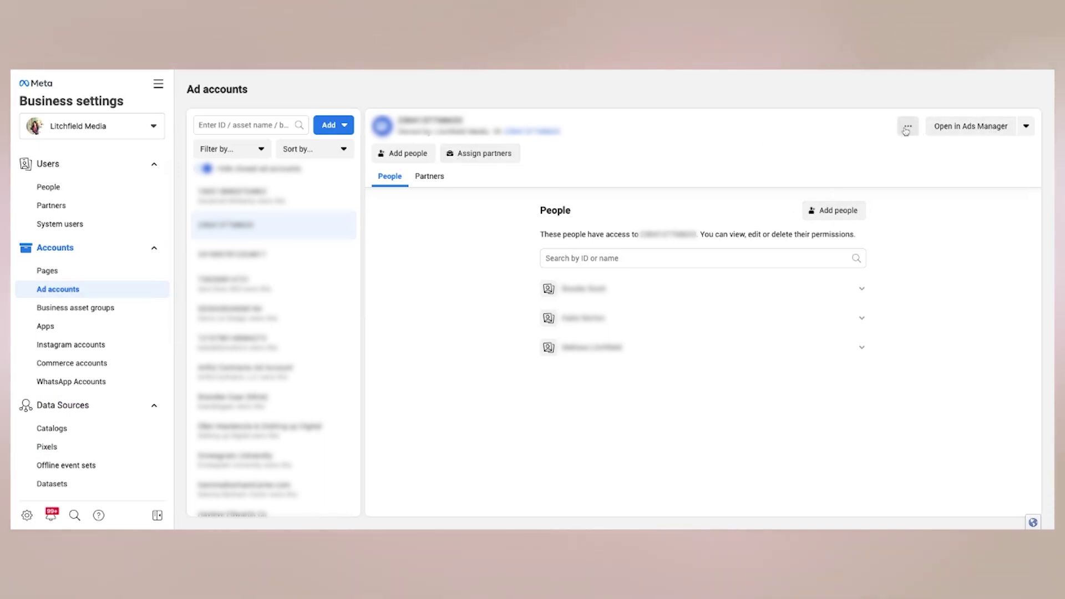
click(907, 127)
click(1026, 126)
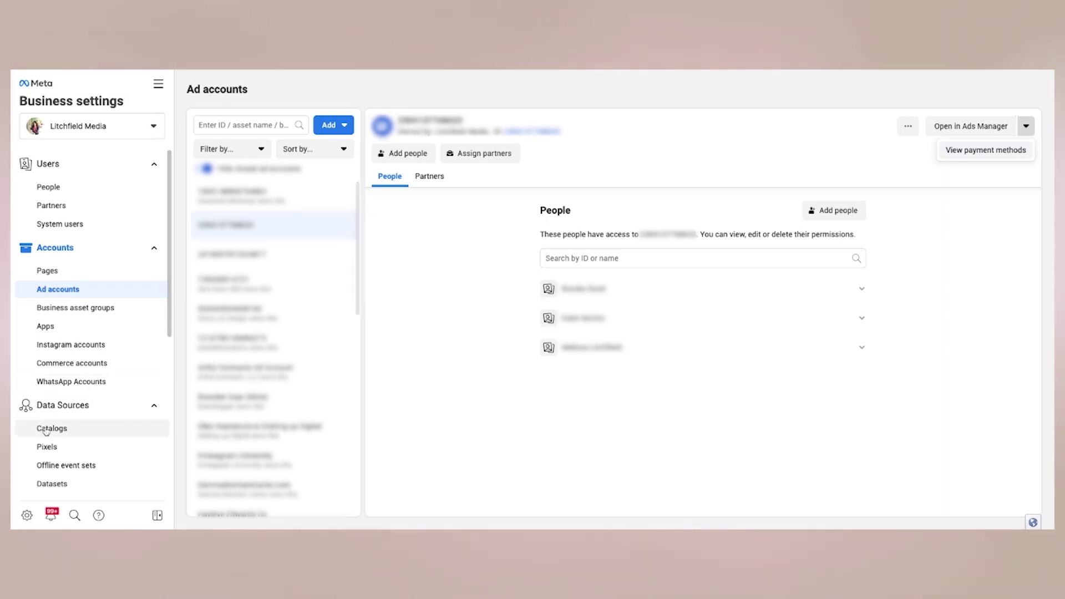
Highlight the Business Manager ID in the business information, and review the verification status and business options
scroll(55, 425, down, 1)
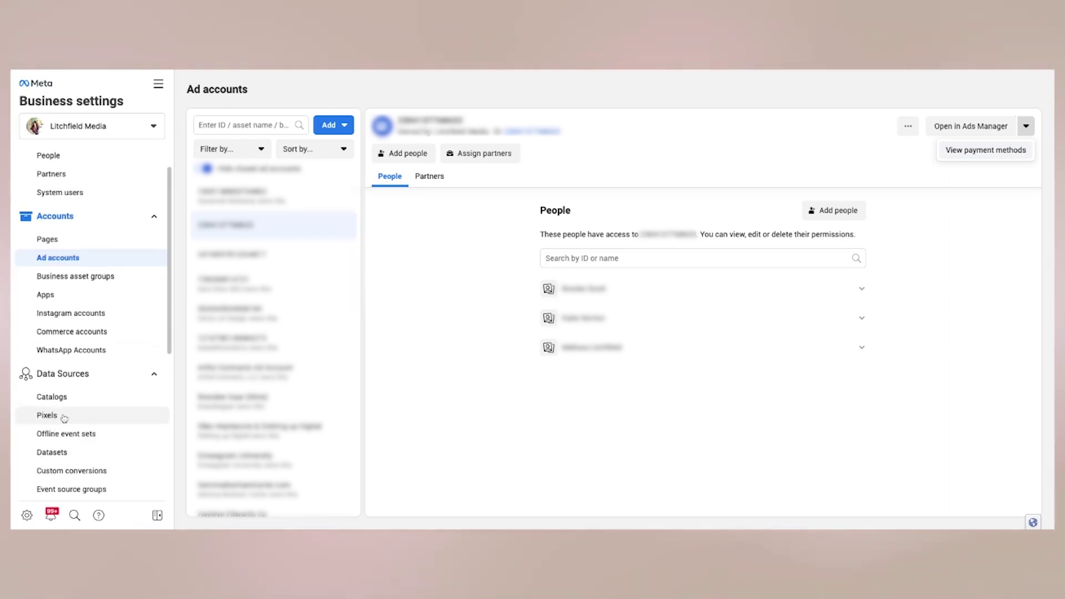
scroll(55, 416, down, 6)
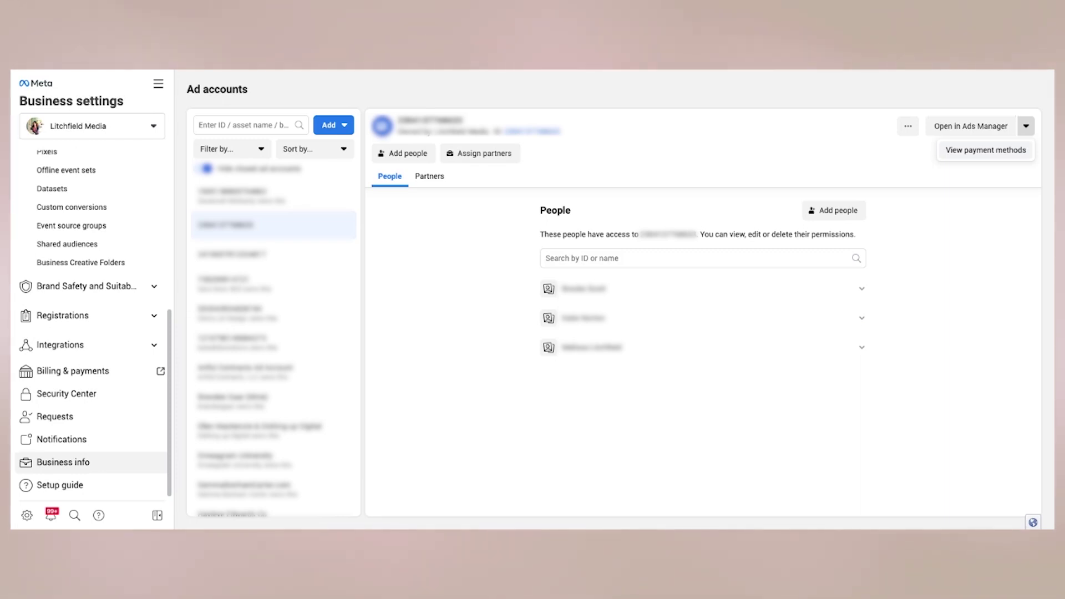
click(64, 463)
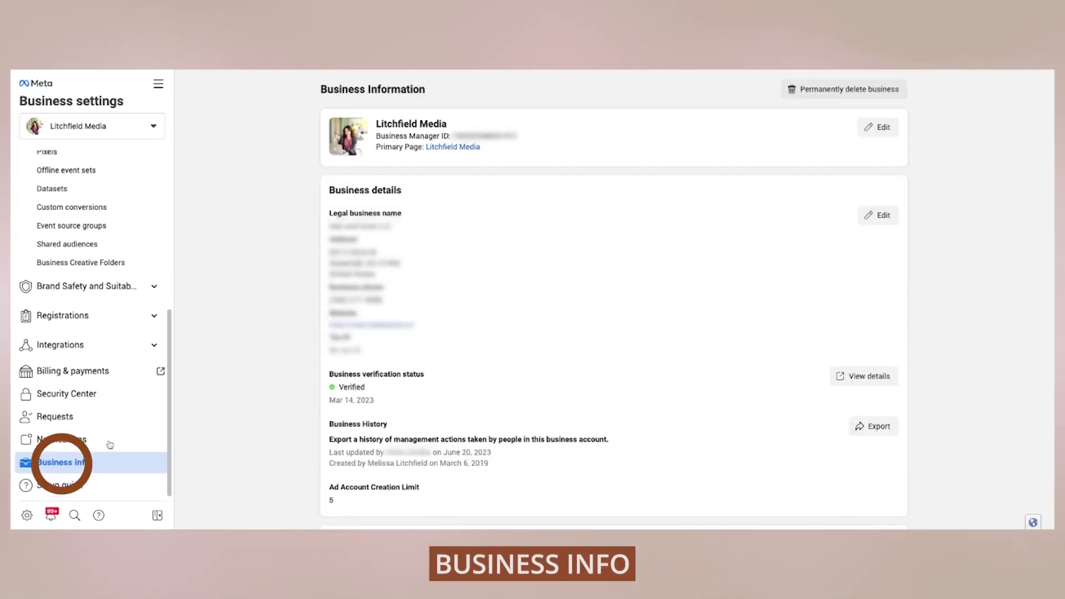
drag(379, 136, 516, 136)
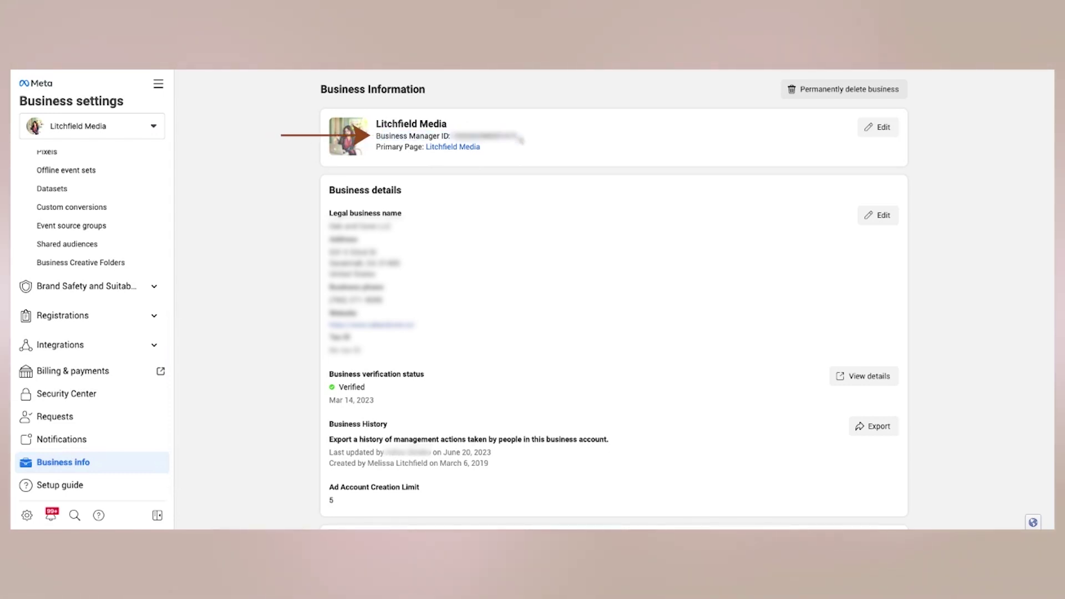
double_click(513, 136)
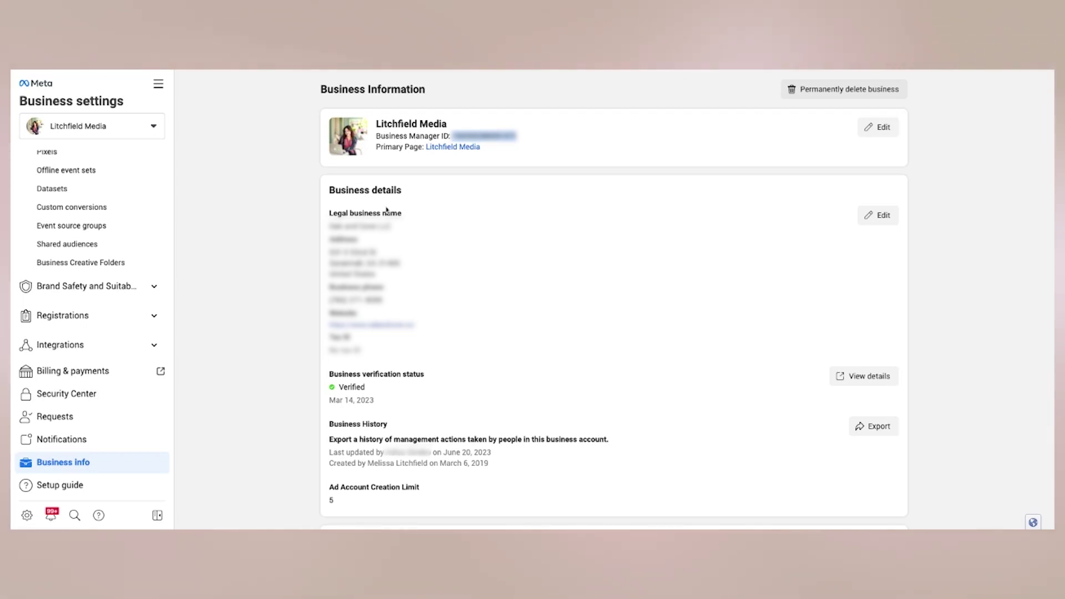
scroll(303, 250, down, 1)
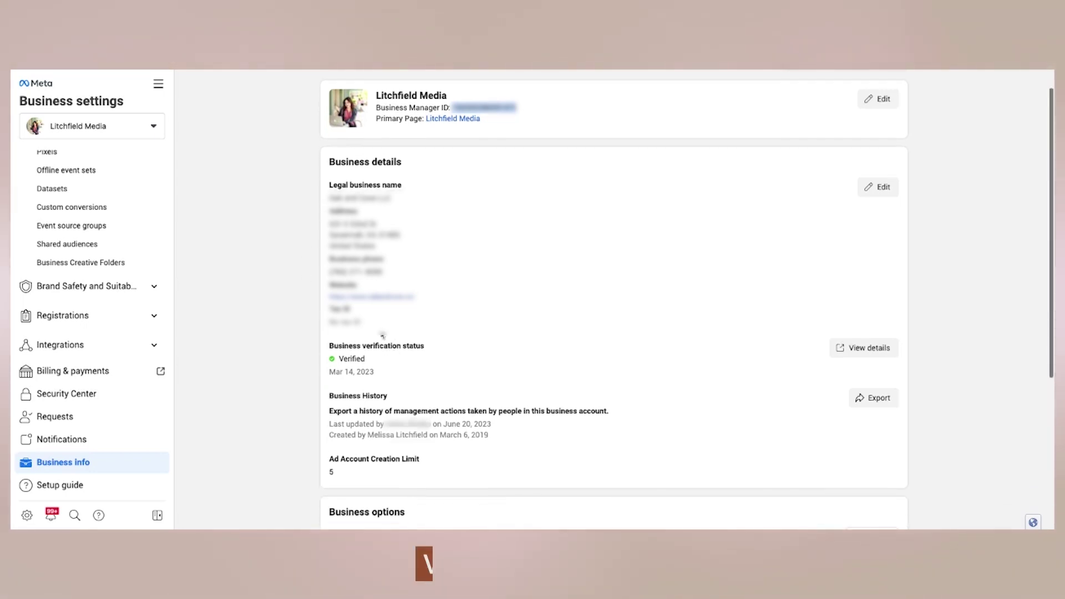
scroll(388, 358, down, 4)
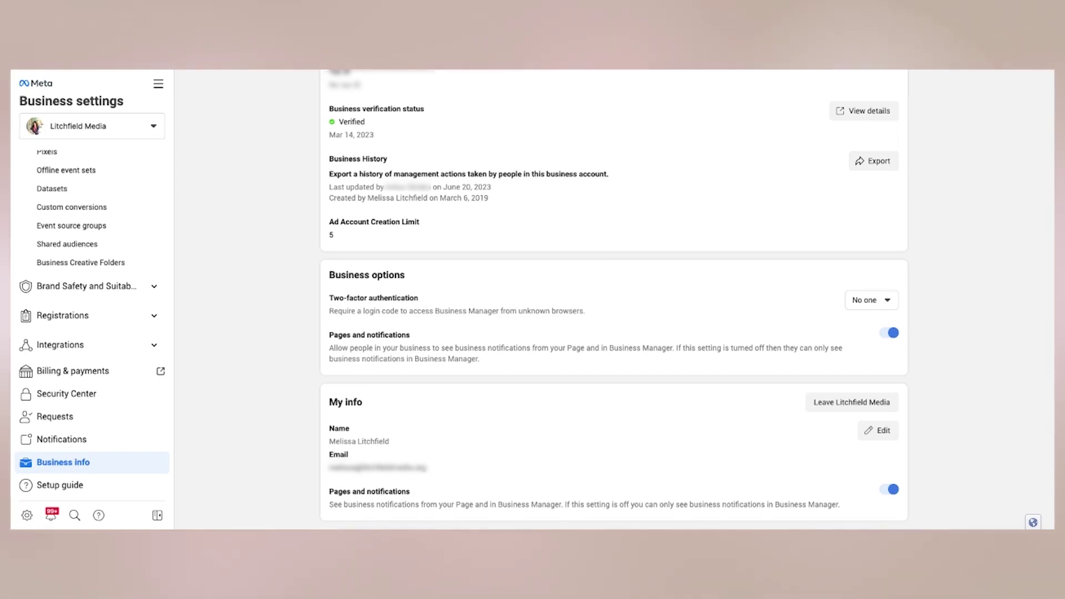
Switch from Business settings to Events Manager and view its overview for Litchfield Media
scroll(92, 322, up, 5)
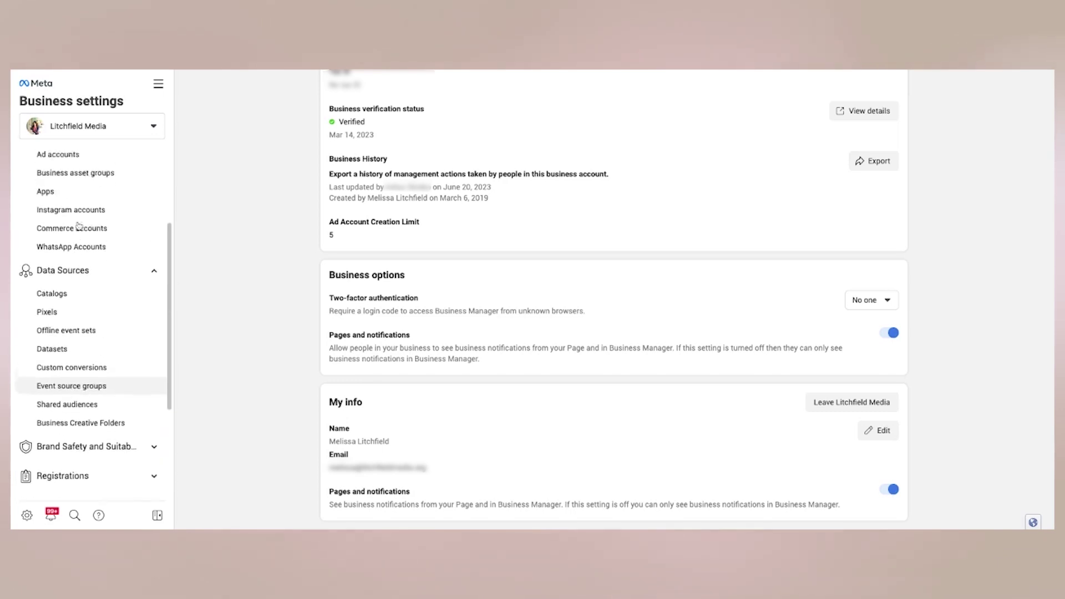
click(155, 88)
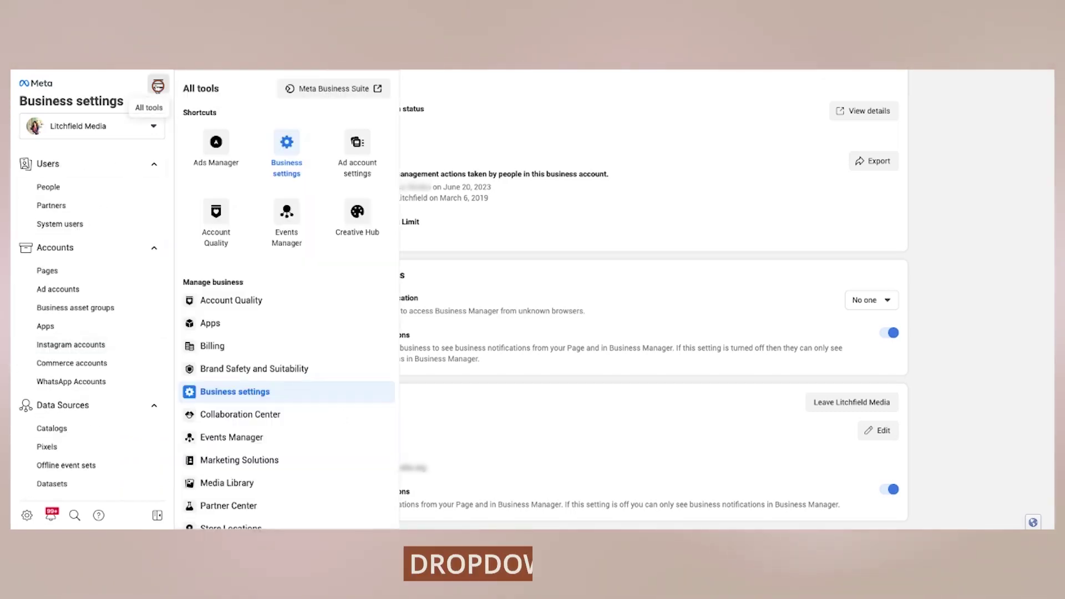
click(287, 215)
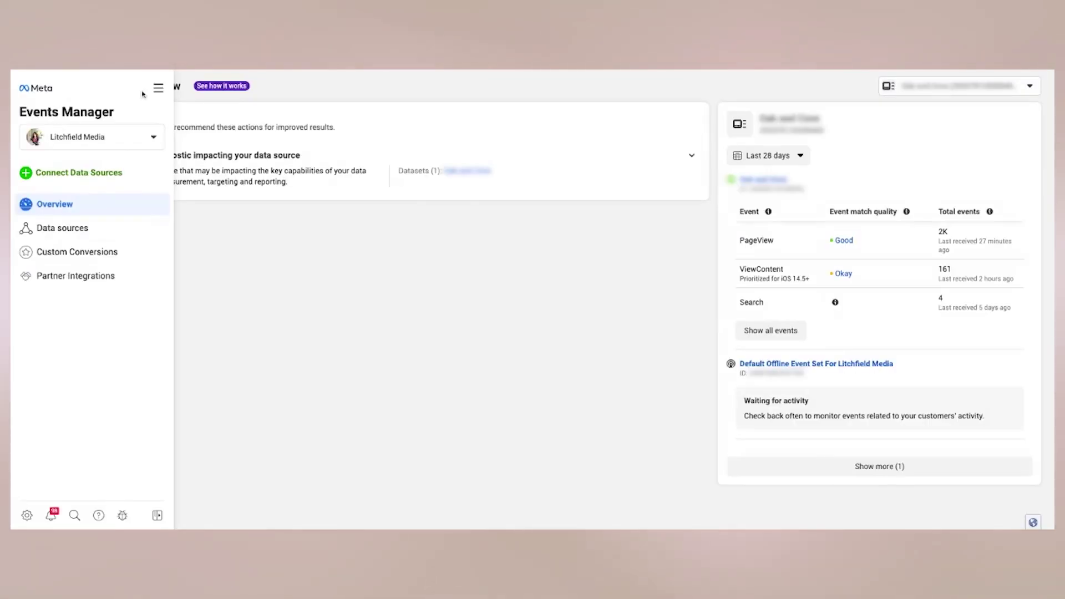
click(62, 139)
click(197, 257)
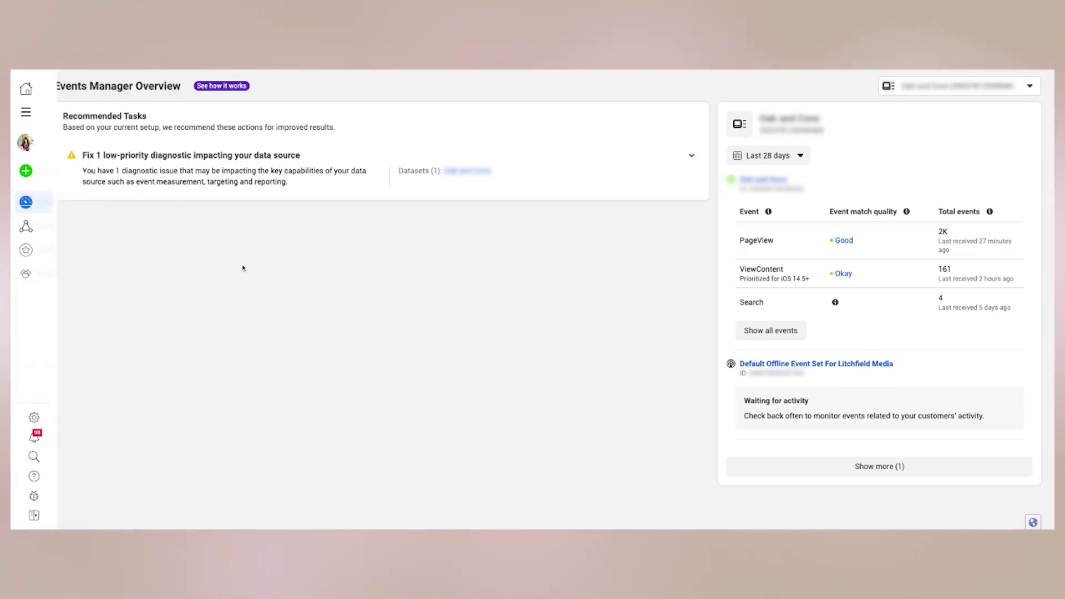
Open the Oak and Cove data source in Events Manager, dismiss the web campaigns announcement, and examine its event overview
click(58, 228)
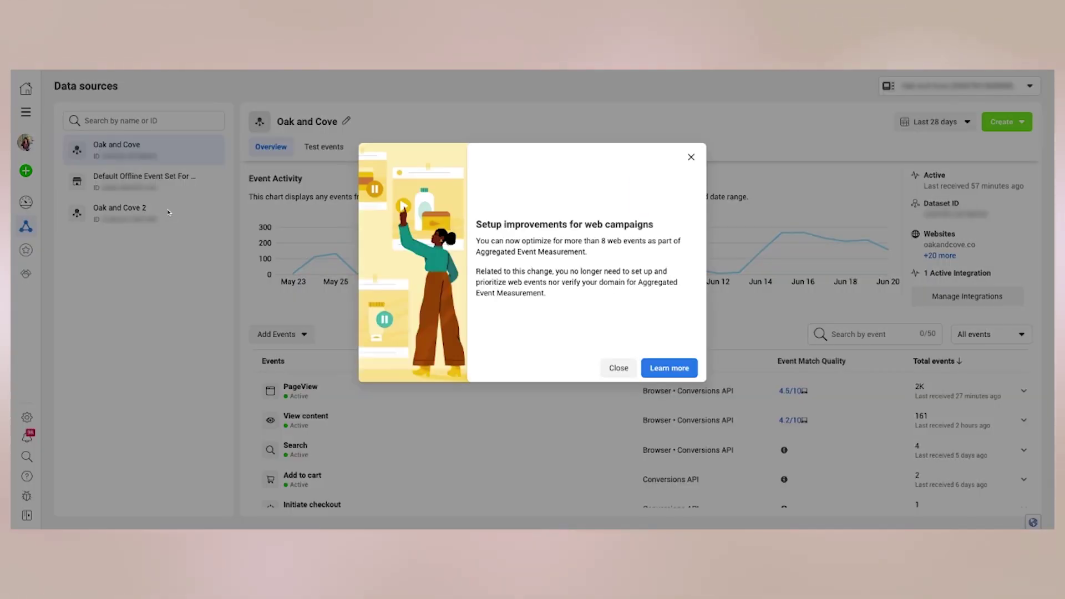
click(690, 156)
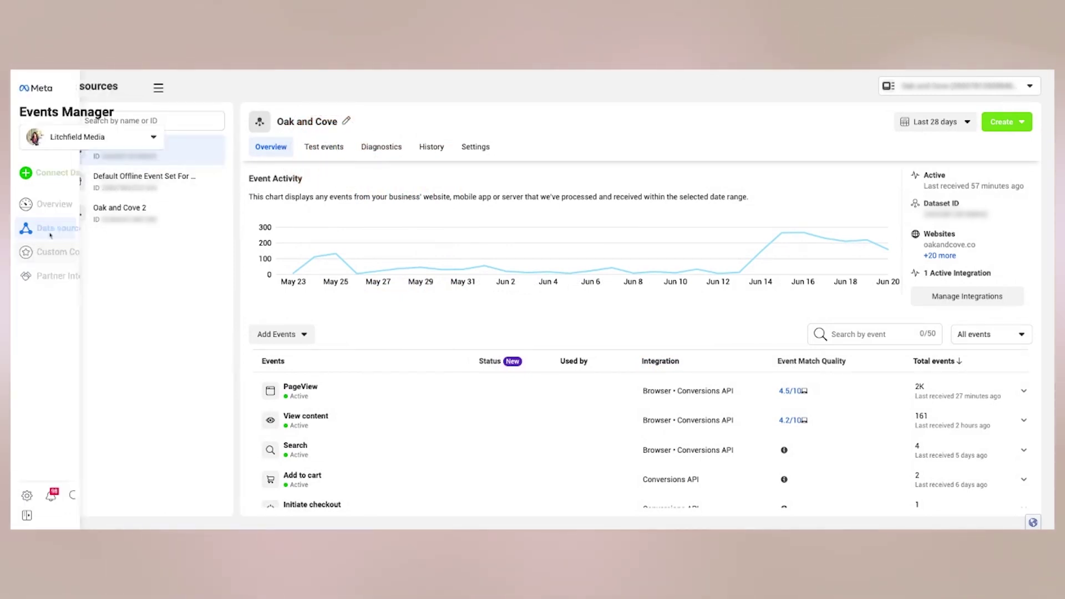
click(1009, 126)
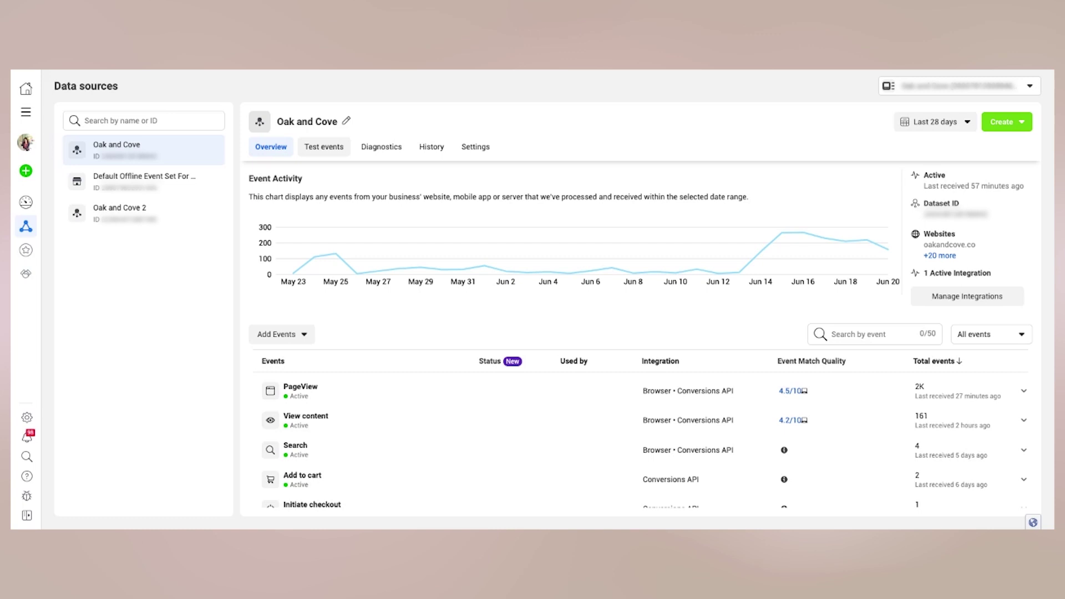
click(324, 146)
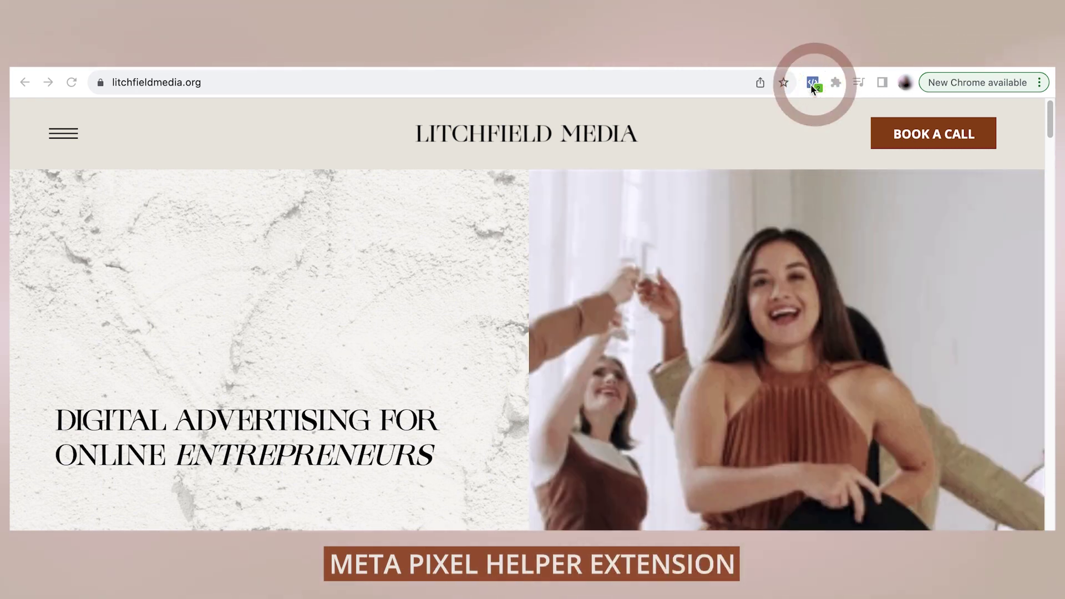
Check the pixel on litchfieldmedia.org with the Meta Pixel Helper extension in Chrome
click(813, 83)
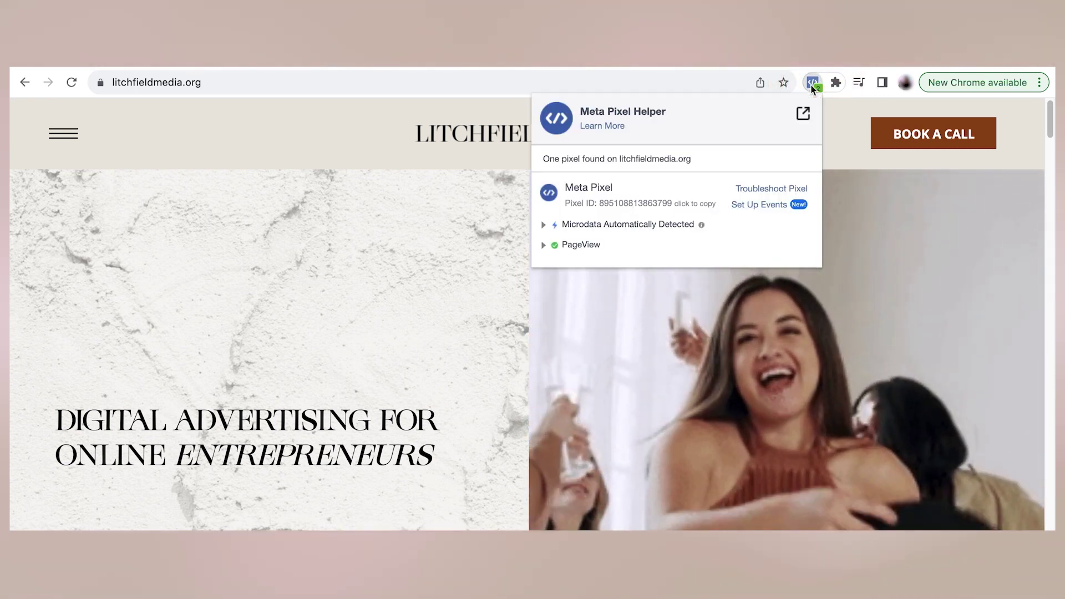